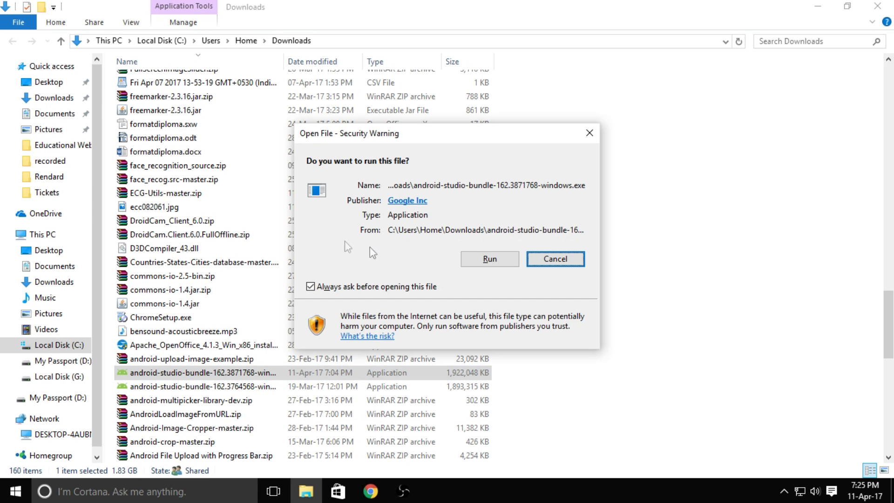
# Run the downloaded Android Studio bundle installer, confirming the security warning.
pyautogui.click(484, 260)
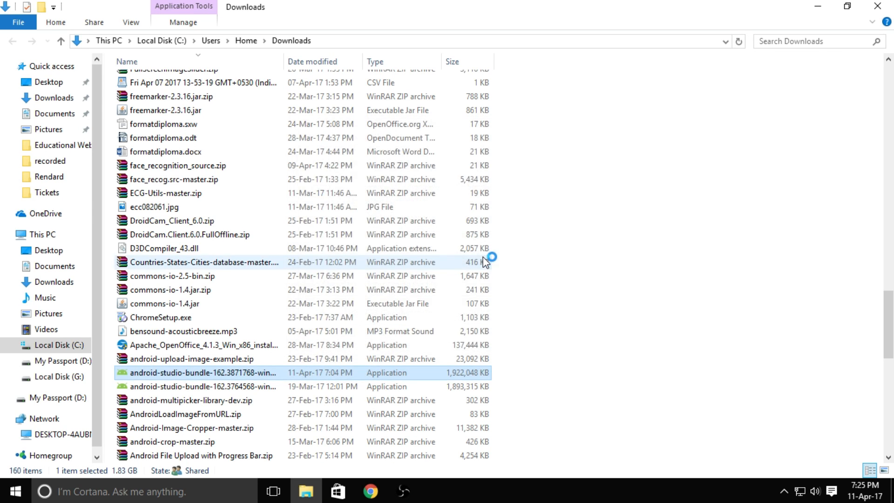
pyautogui.press('super+d')
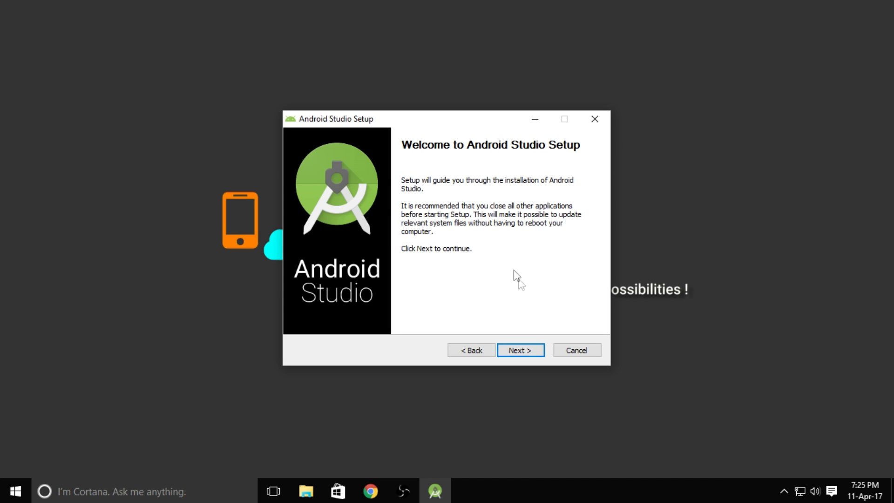
# Advance past the setup welcome page and keep the default components Android Studio, Android SDK and Android Virtual Device.
pyautogui.click(513, 351)
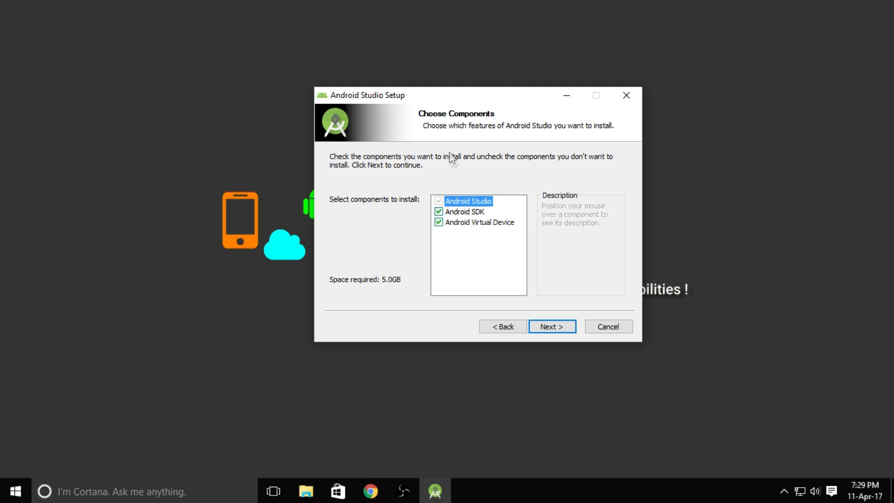
pyautogui.moveTo(494, 205)
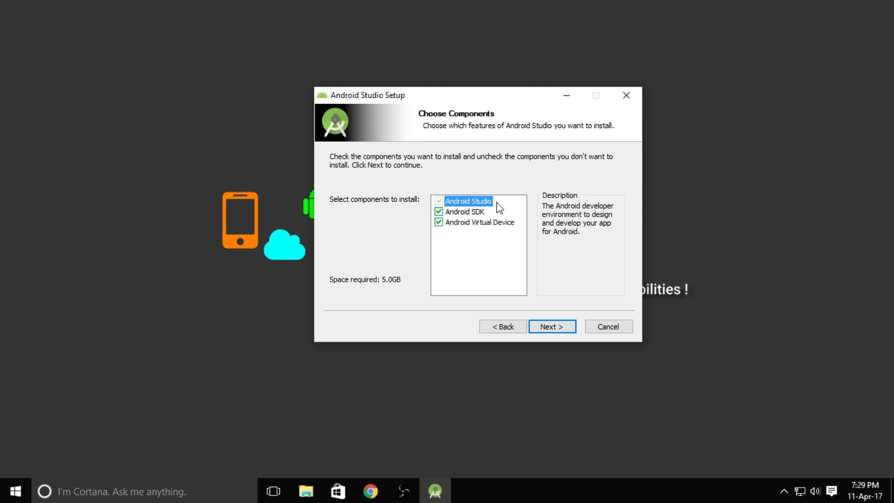
pyautogui.moveTo(471, 213)
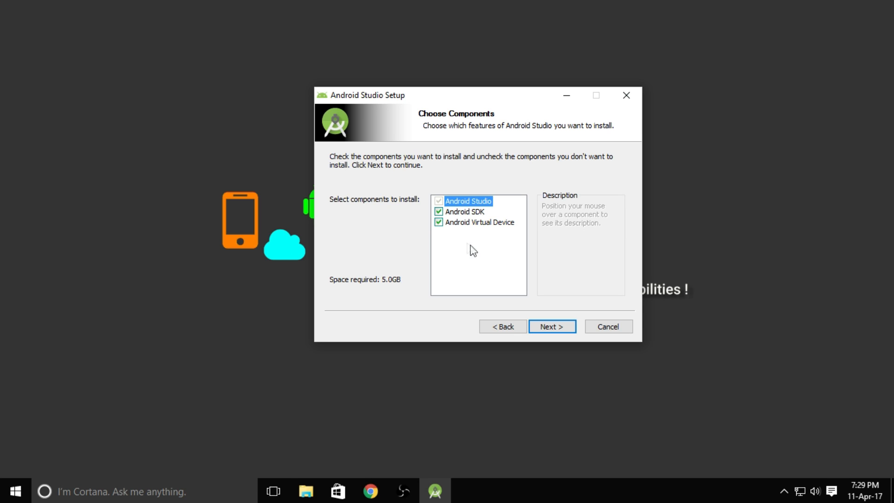
pyautogui.click(552, 327)
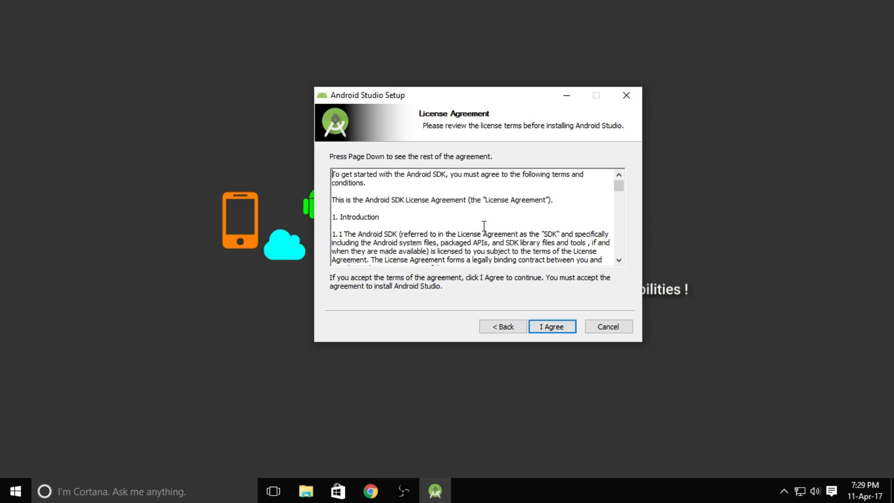
# Scroll through the license agreement and accept it.
pyautogui.scroll(-10, 502, 216)
pyautogui.scroll(-2, 502, 216)
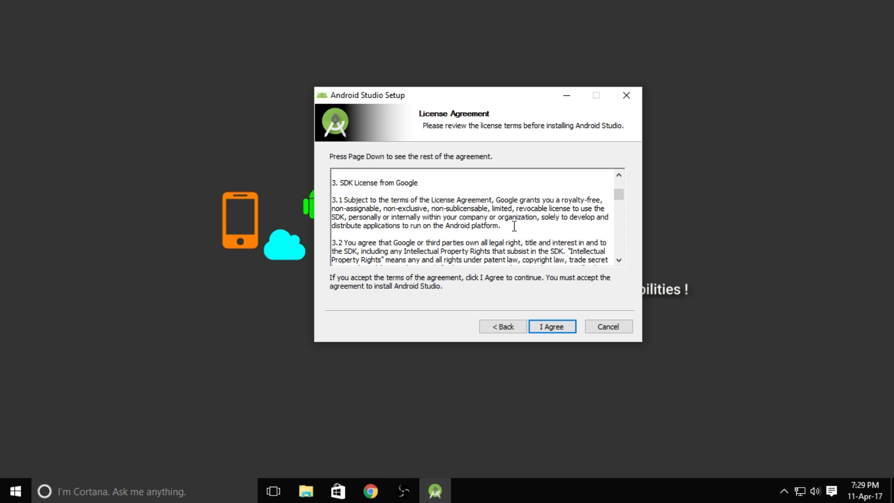
pyautogui.click(547, 328)
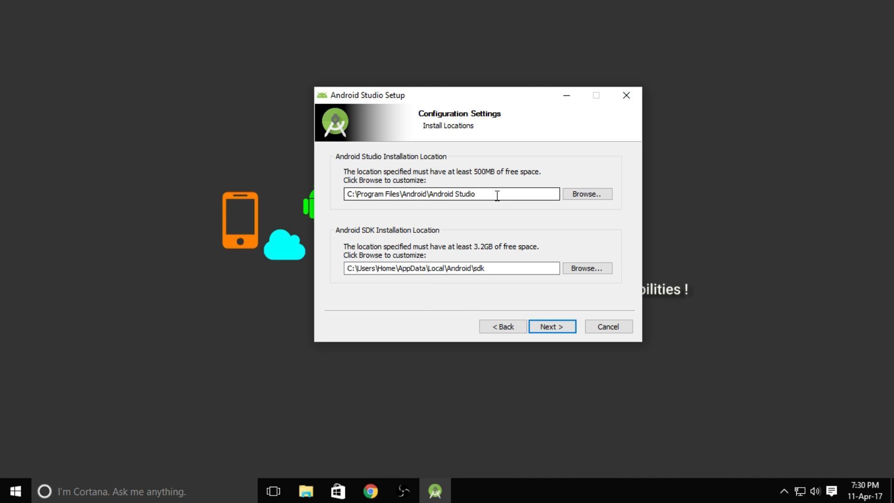
# Keep the default installation locations and the Android Studio Start Menu folder, and start the installation.
pyautogui.moveTo(497, 195); pyautogui.dragTo(345, 200)
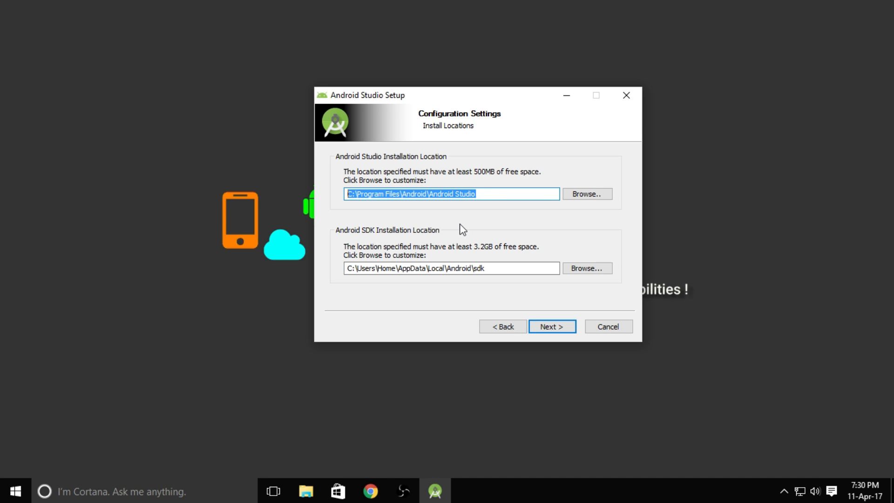
pyautogui.click(549, 327)
pyautogui.scroll(-1, 487, 245)
pyautogui.scroll(-3, 488, 245)
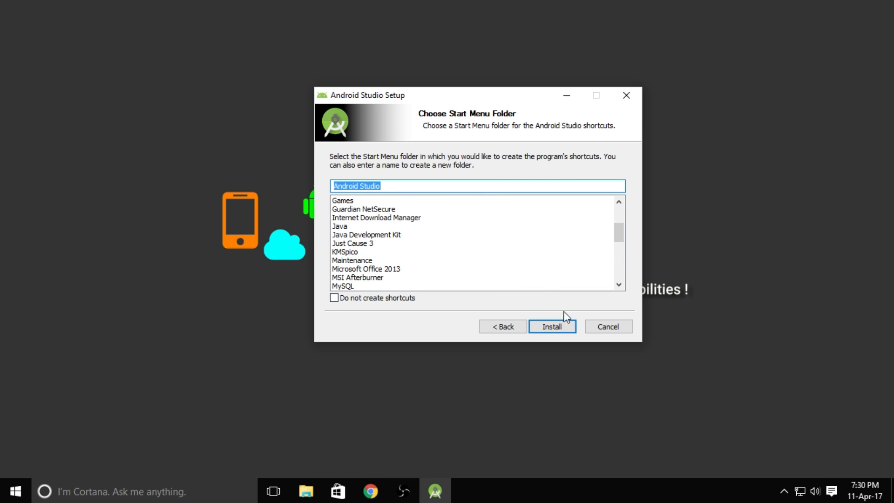
pyautogui.click(562, 322)
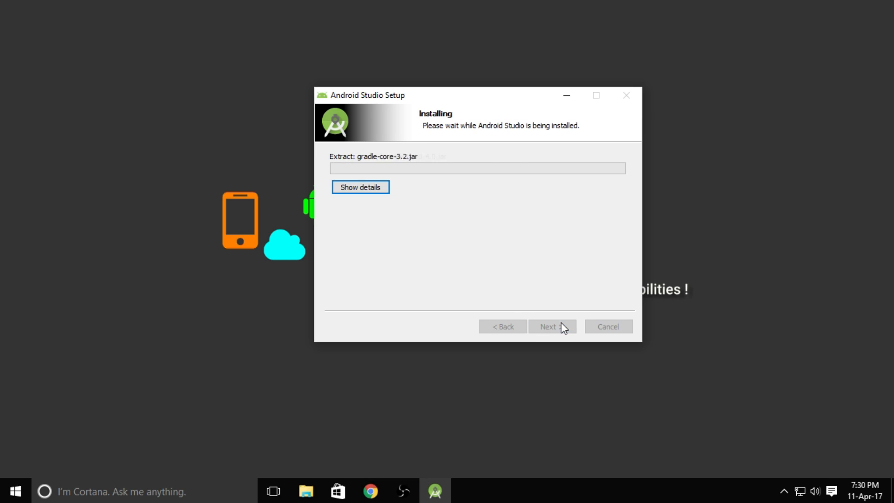
# Show the installation details, then finish the setup with Start Android Studio checked.
pyautogui.click(370, 189)
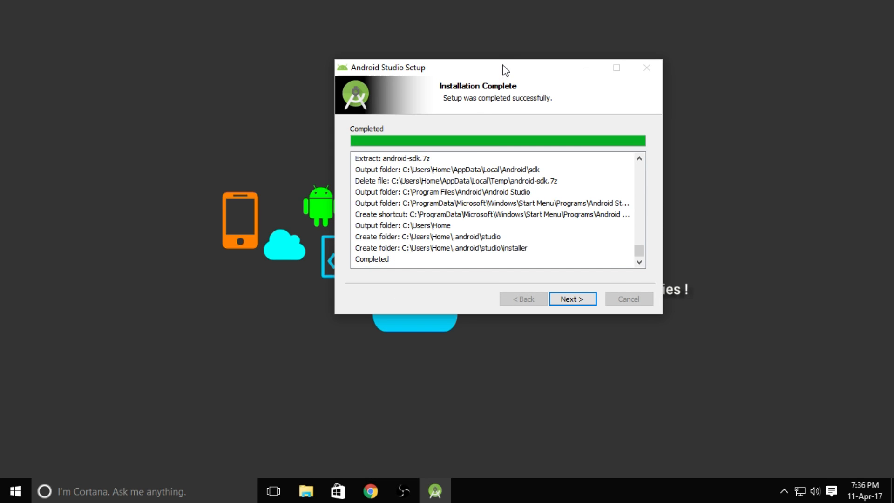
pyautogui.moveTo(501, 65); pyautogui.dragTo(487, 106)
pyautogui.click(562, 342)
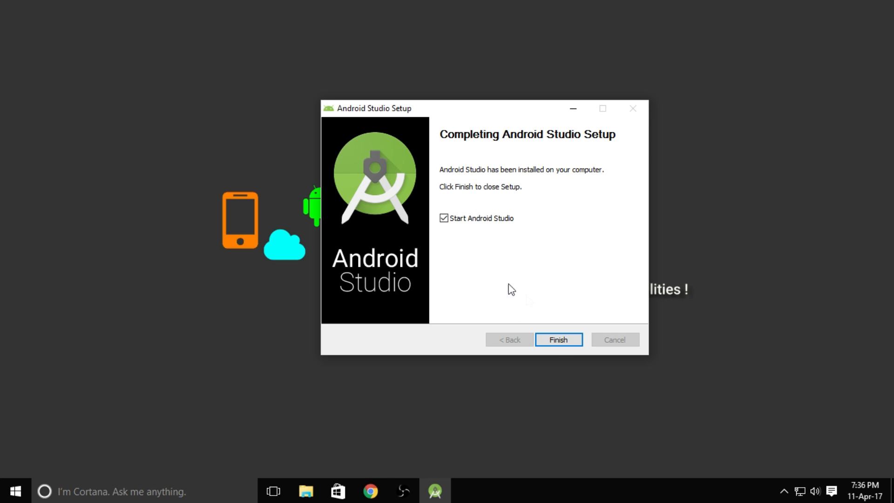
pyautogui.click(562, 339)
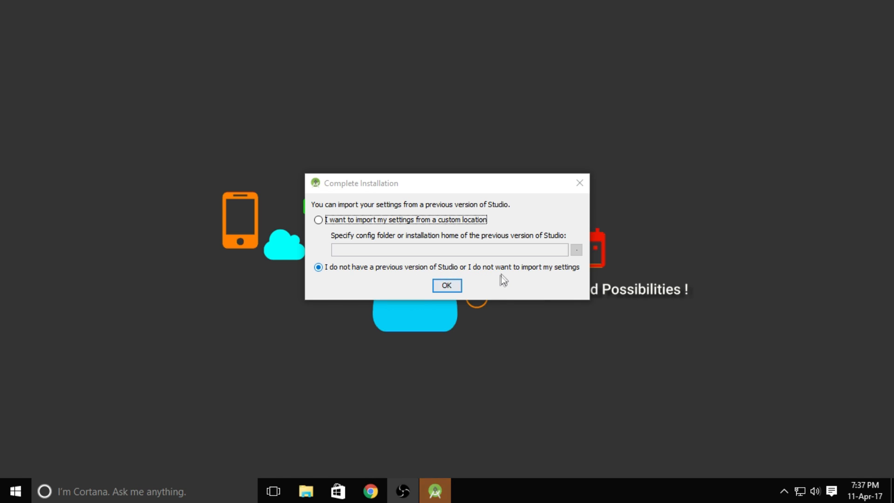
# Choose not to import previous settings and cancel the SDK add-on list error.
pyautogui.click(451, 286)
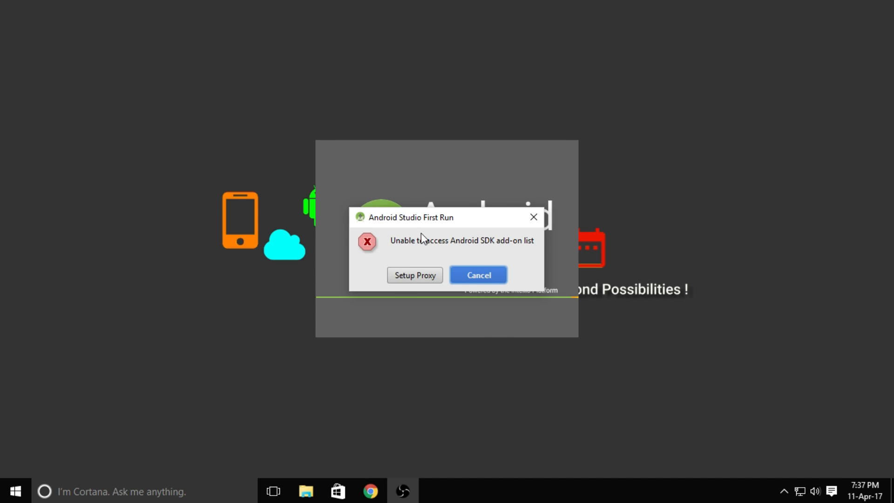
pyautogui.click(481, 278)
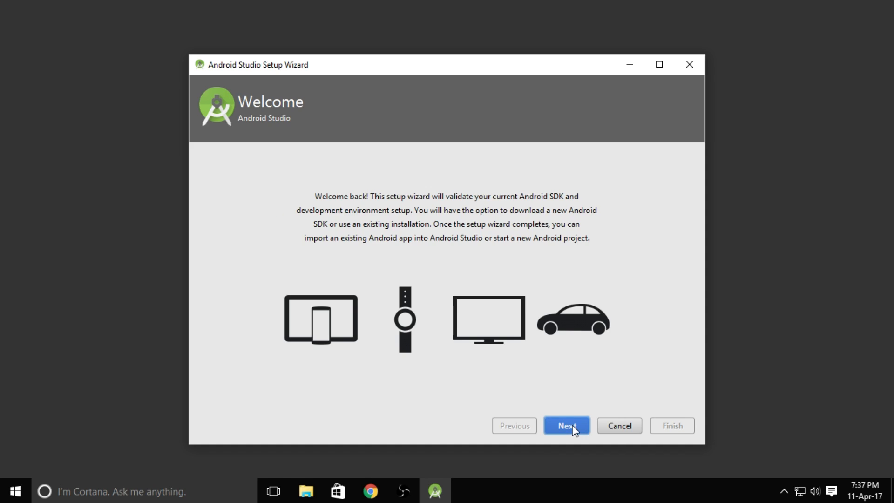
# Complete the setup wizard using the Standard install type and the default SDK folder.
pyautogui.click(572, 424)
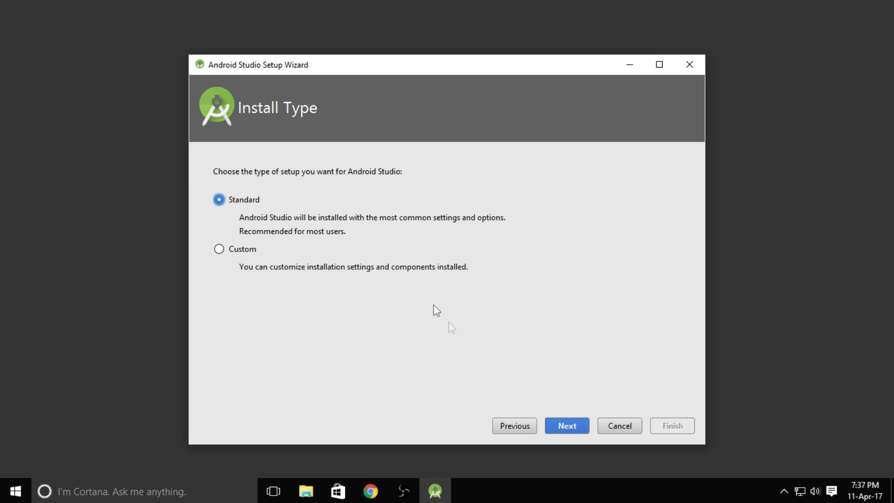
pyautogui.click(565, 426)
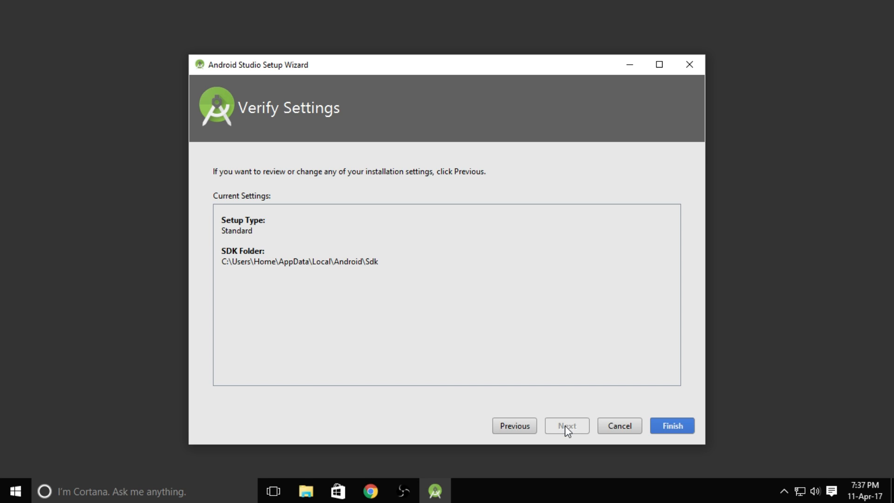
pyautogui.click(673, 426)
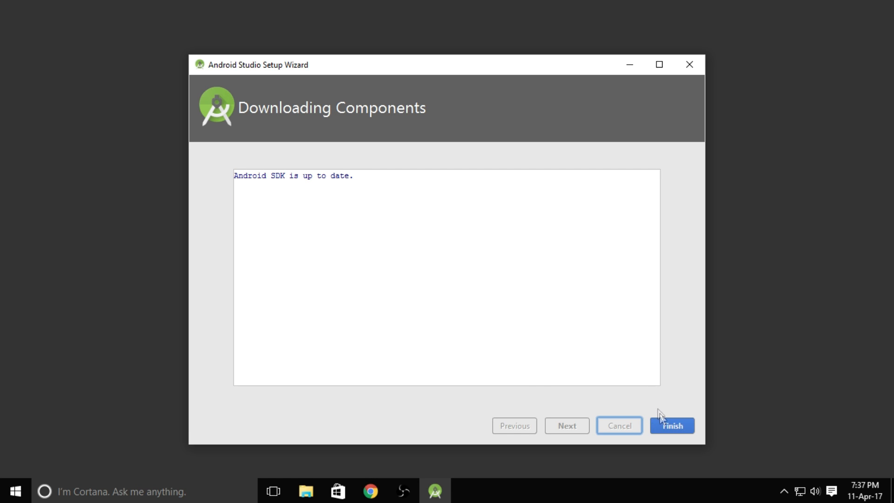
pyautogui.click(670, 424)
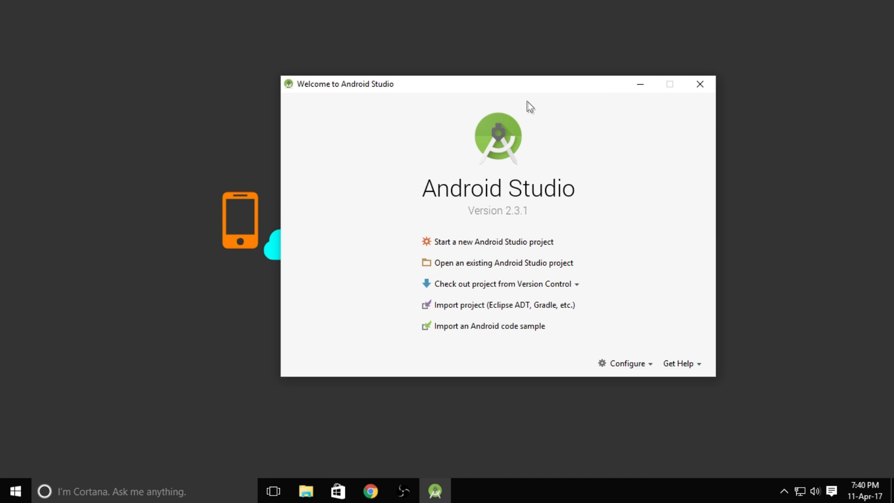
pyautogui.moveTo(524, 85); pyautogui.dragTo(510, 118)
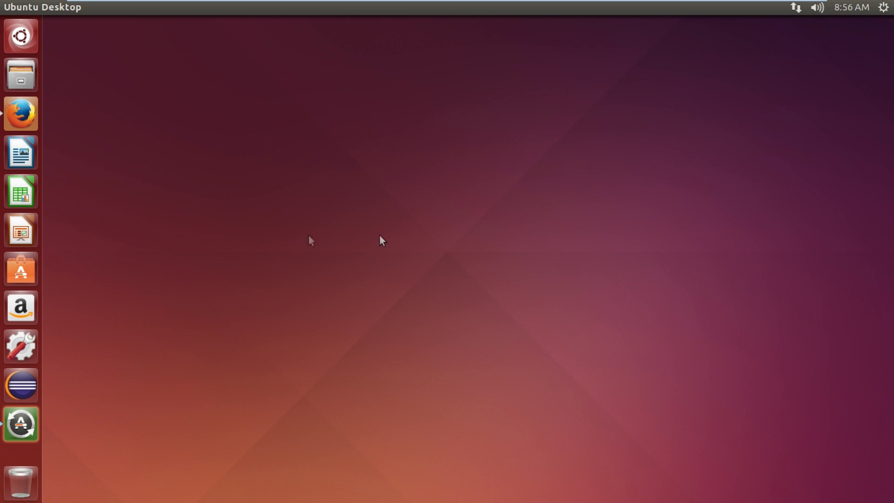
# Open Firefox and search Google for android studio.
pyautogui.click(24, 116)
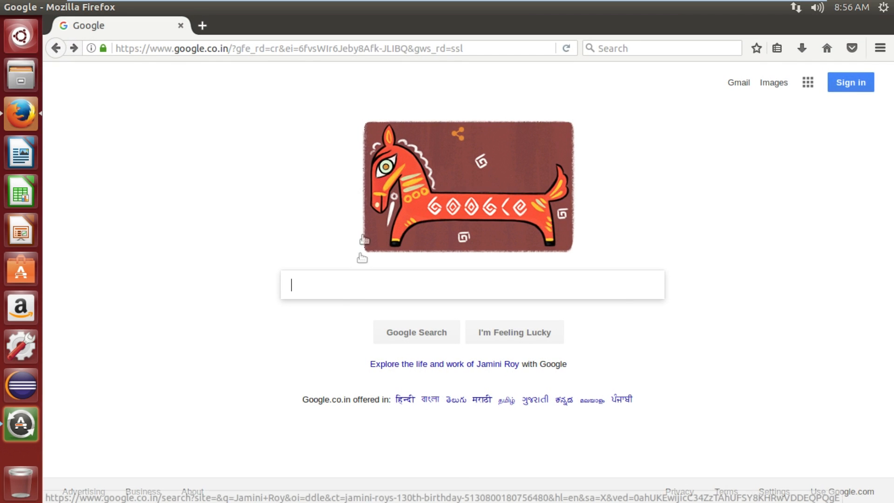
pyautogui.write('android')
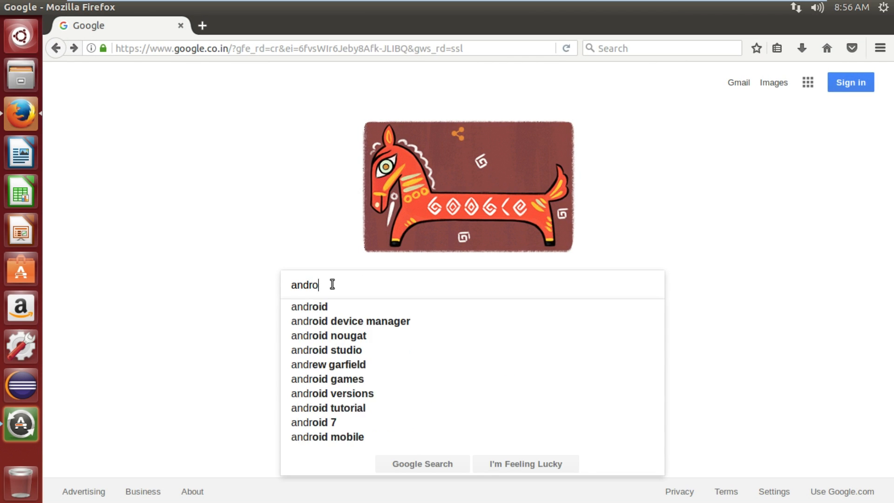
pyautogui.press('Down')
pyautogui.press('Down')
pyautogui.press('Down')
pyautogui.press('Down')
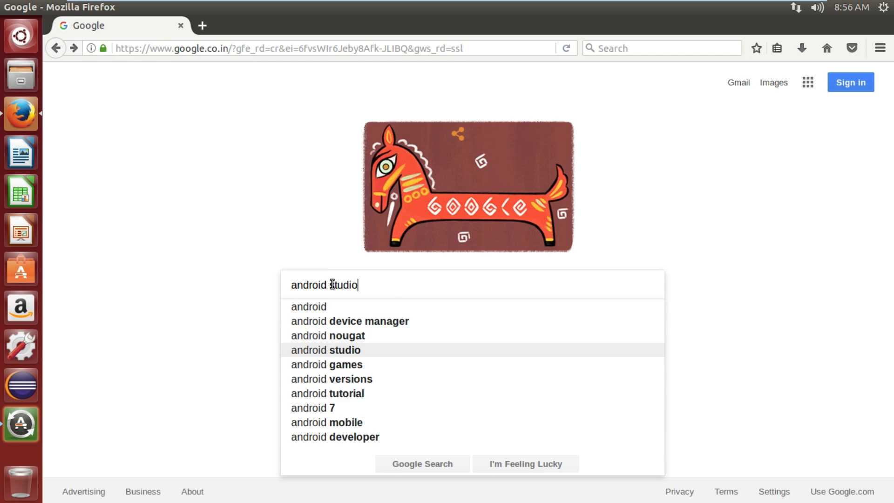
pyautogui.press('Return')
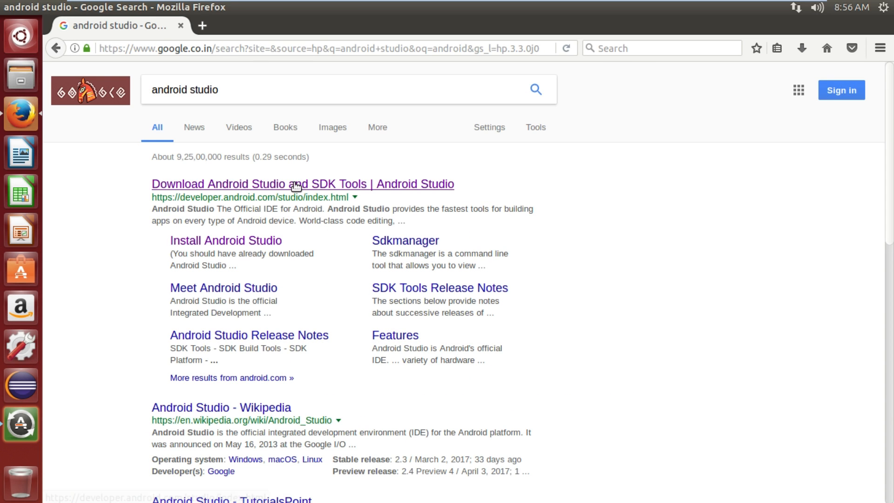
# Open the official Download Android Studio page and choose the Android Studio 2.3.1 for Linux download.
pyautogui.click(296, 186)
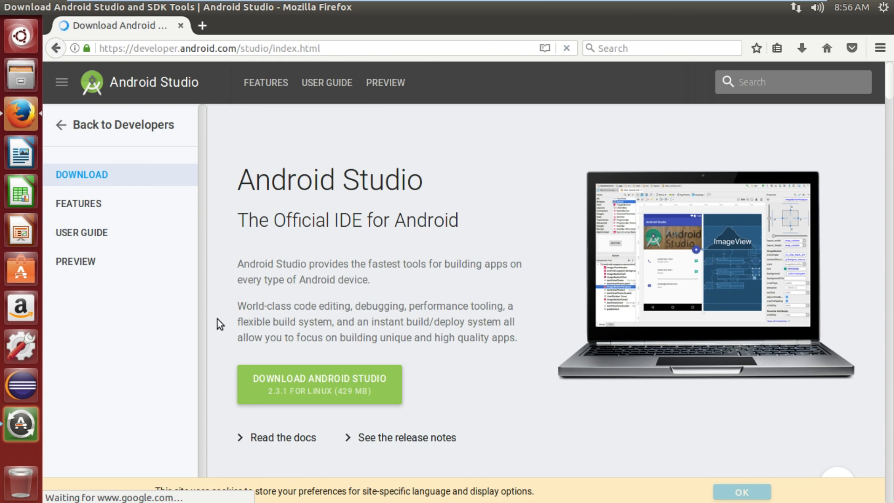
pyautogui.scroll(-2, 171, 346)
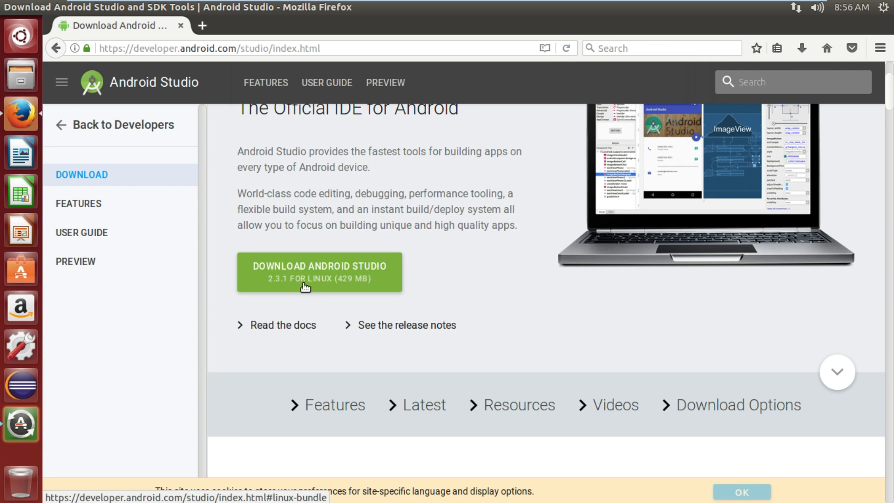
pyautogui.click(359, 276)
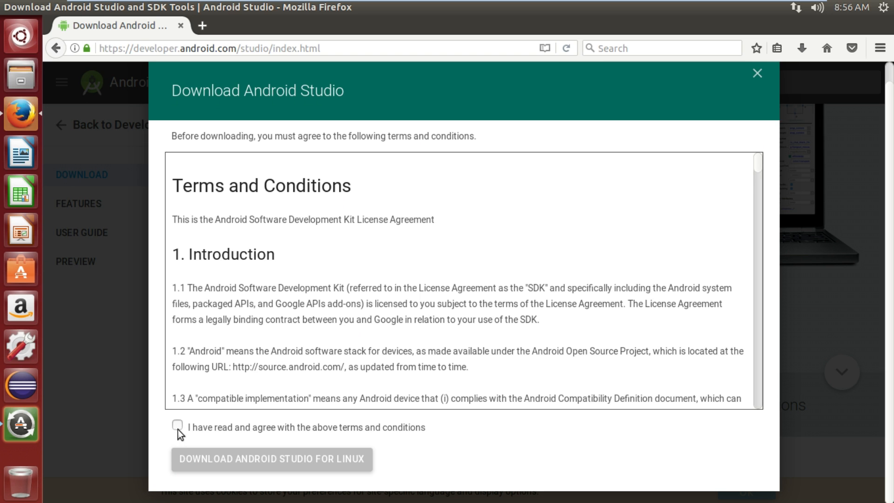
# Accept the terms and conditions and start the Android Studio download for Linux.
pyautogui.click(178, 426)
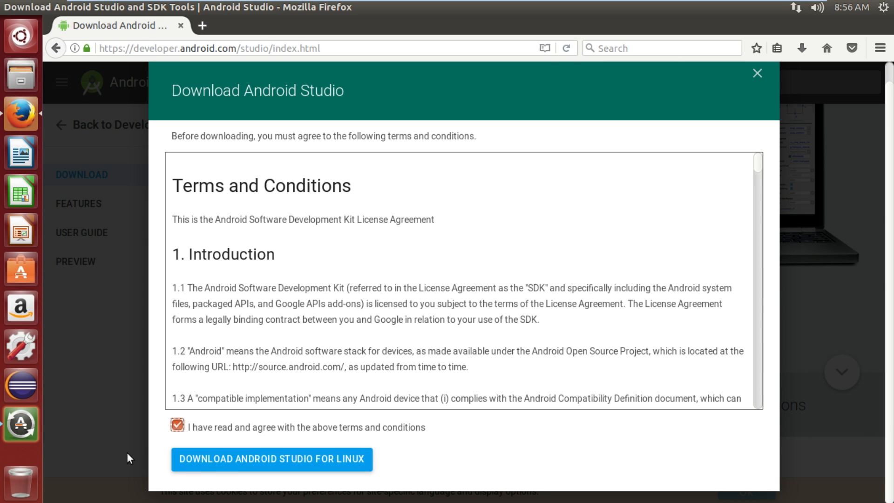
pyautogui.click(271, 459)
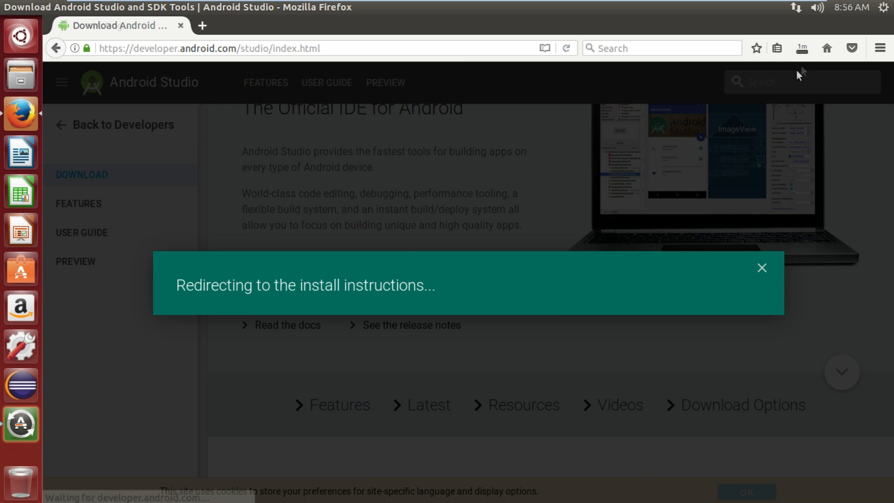
# Open the downloads library to check the Linux zip download's progress.
pyautogui.click(802, 52)
pyautogui.click(648, 128)
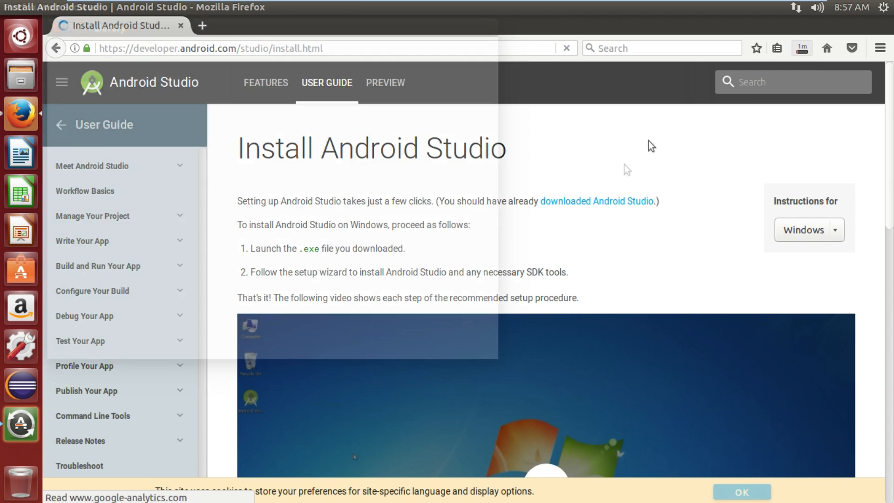
pyautogui.moveTo(200, 26); pyautogui.dragTo(354, 118)
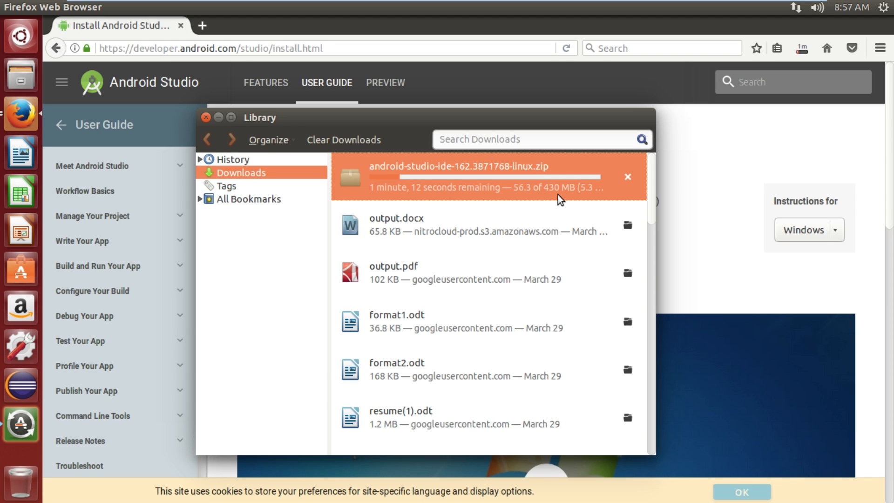
# Open the folder containing the downloaded android-studio-ide-162.3871768-linux.zip from the downloads library.
pyautogui.rightClick(533, 74)
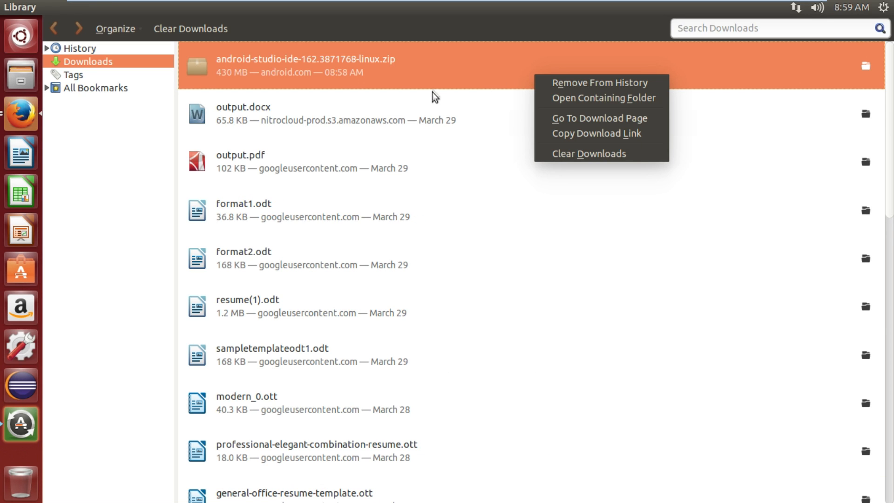
pyautogui.click(477, 65)
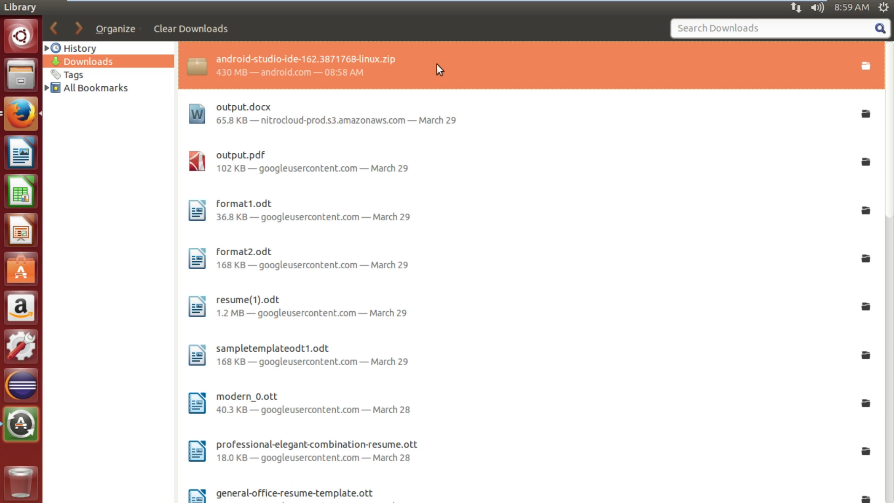
pyautogui.rightClick(476, 61)
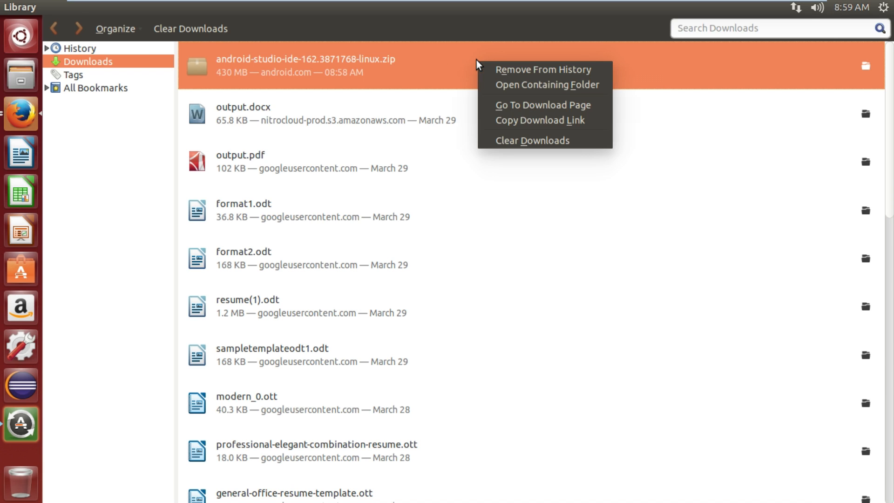
pyautogui.click(501, 86)
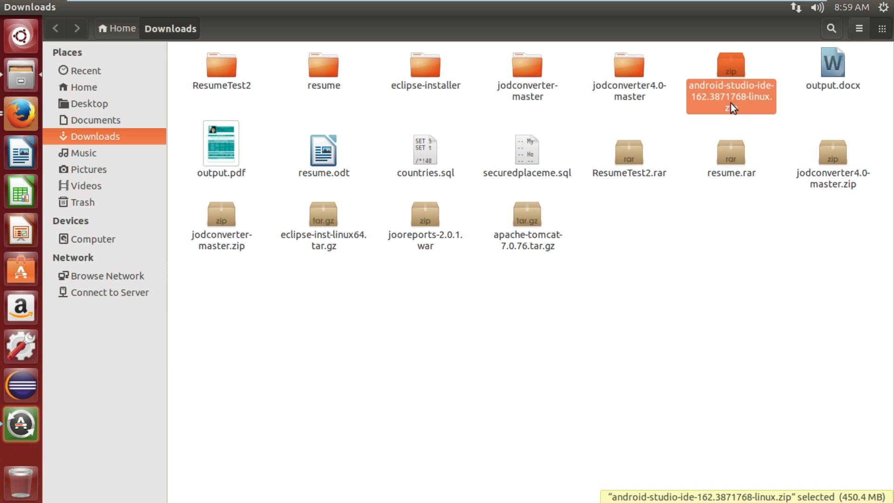
# Extract the android-studio-ide-162.3871768-linux.zip archive here in the Downloads folder.
pyautogui.rightClick(731, 97)
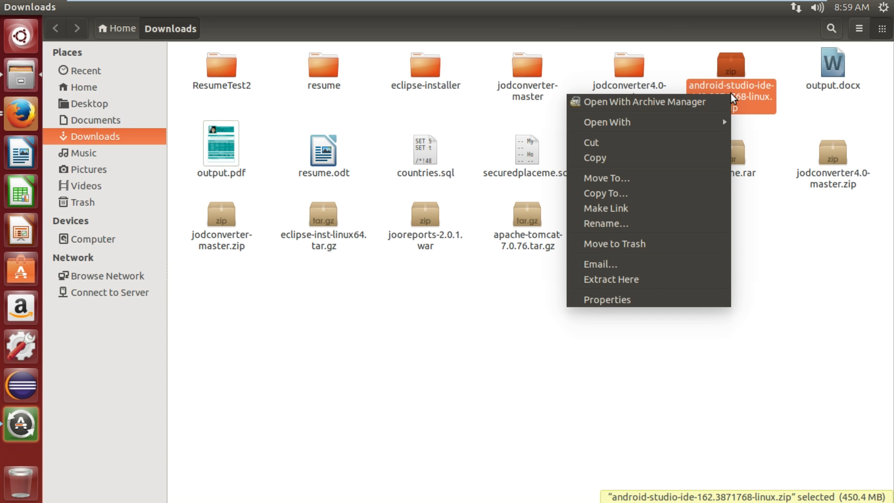
pyautogui.click(650, 278)
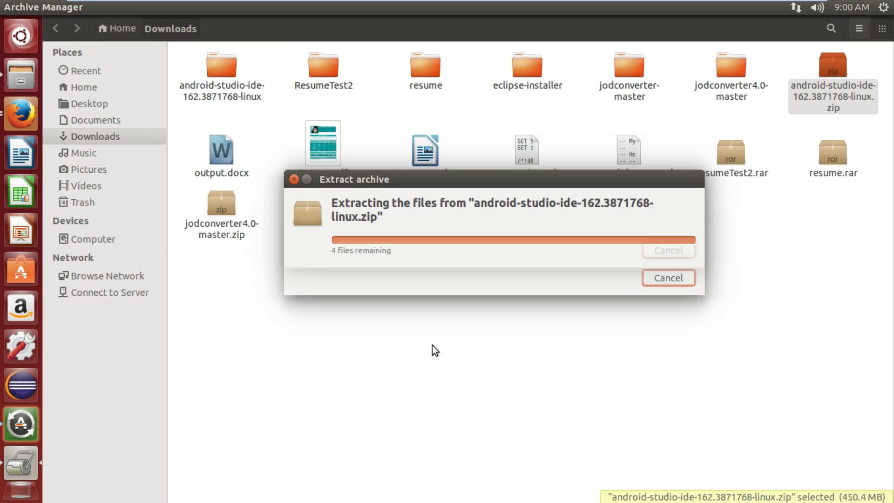
pyautogui.click(518, 353)
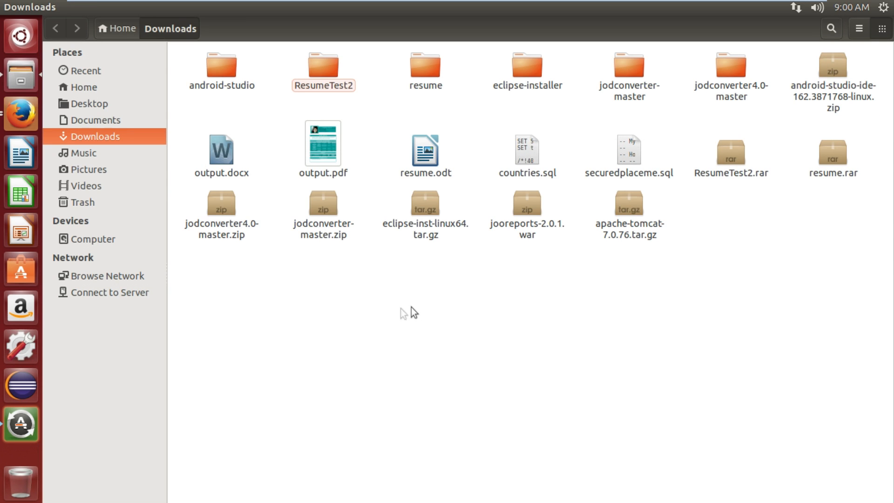
# Open the extracted android-studio folder and its bin subfolder.
pyautogui.doubleClick(223, 66)
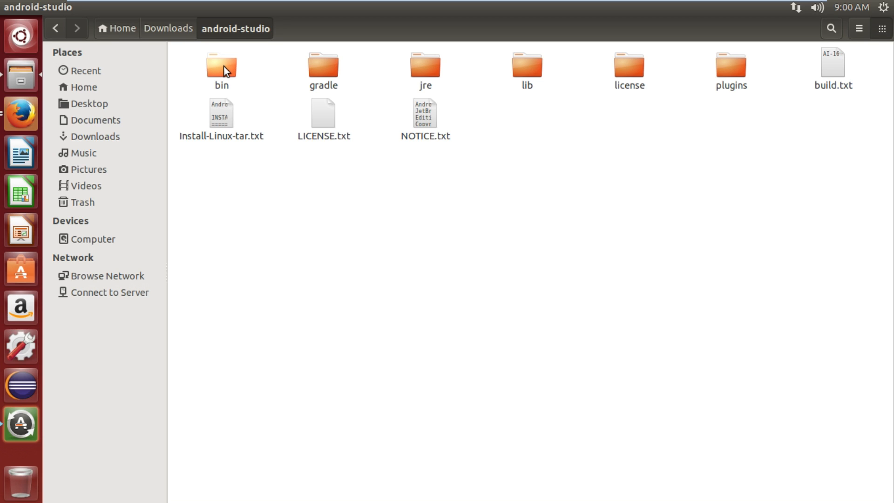
pyautogui.doubleClick(223, 66)
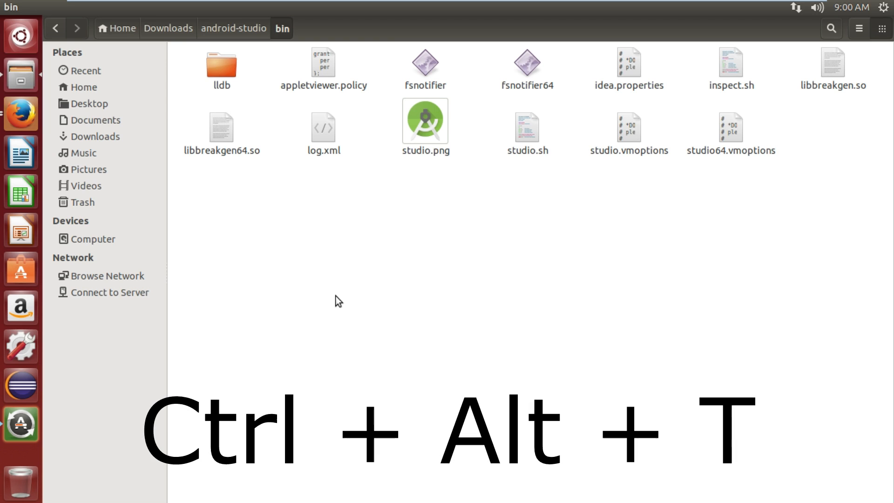
# Open a terminal window and move it beside the bin folder contents.
pyautogui.hotkey('ctrl', 'alt', 't')
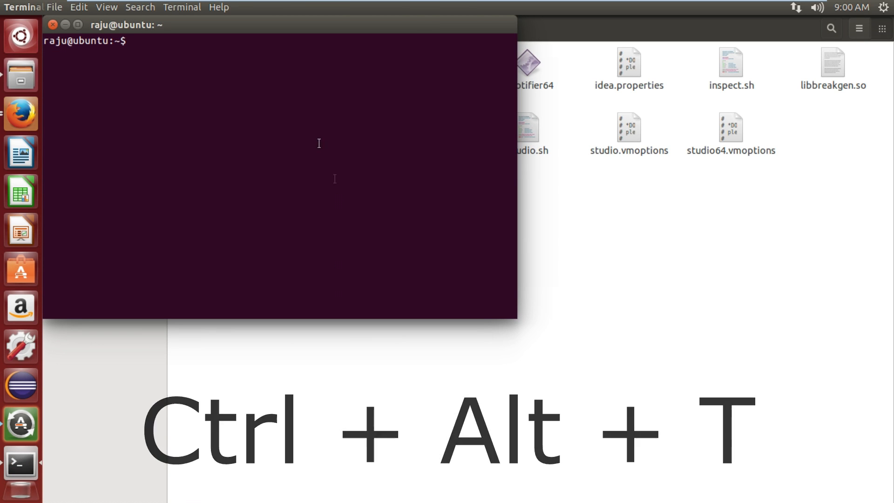
pyautogui.click(22, 38)
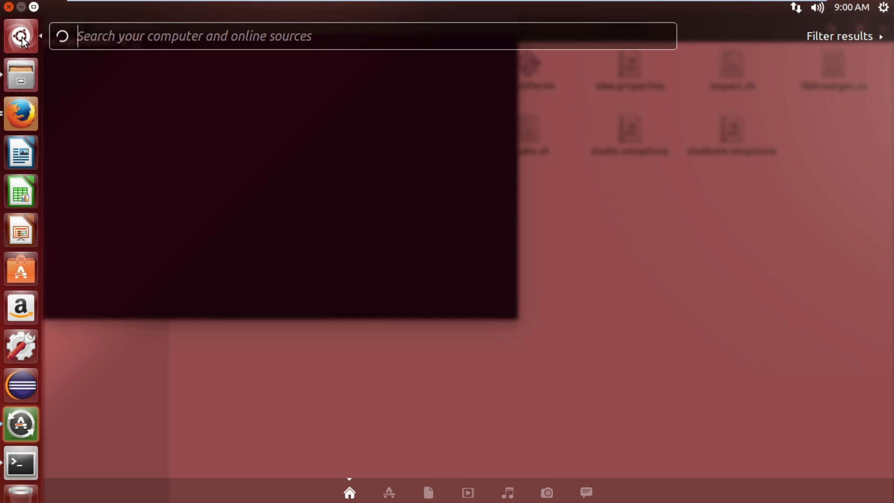
pyautogui.write('ter')
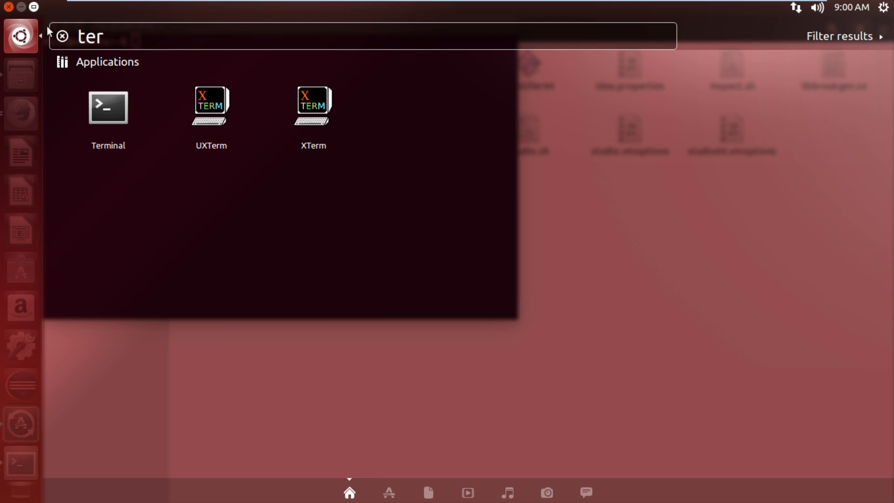
pyautogui.click(123, 117)
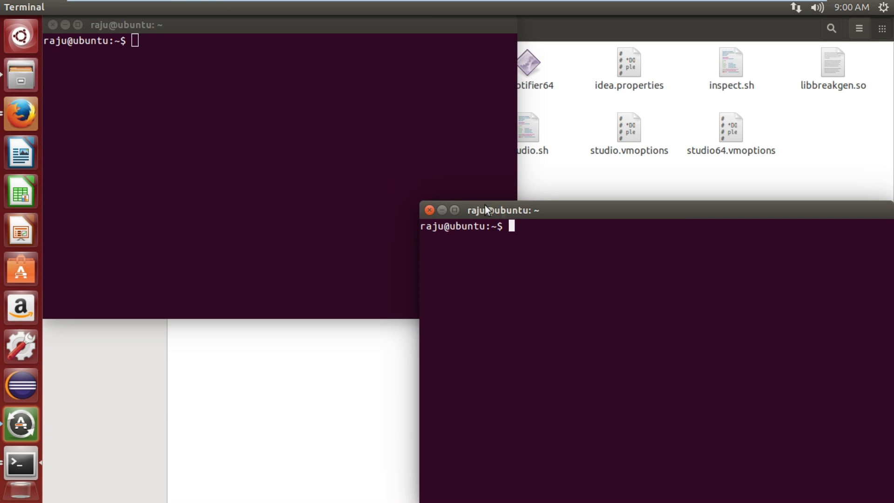
pyautogui.moveTo(498, 213); pyautogui.dragTo(401, 183)
pyautogui.click(334, 180)
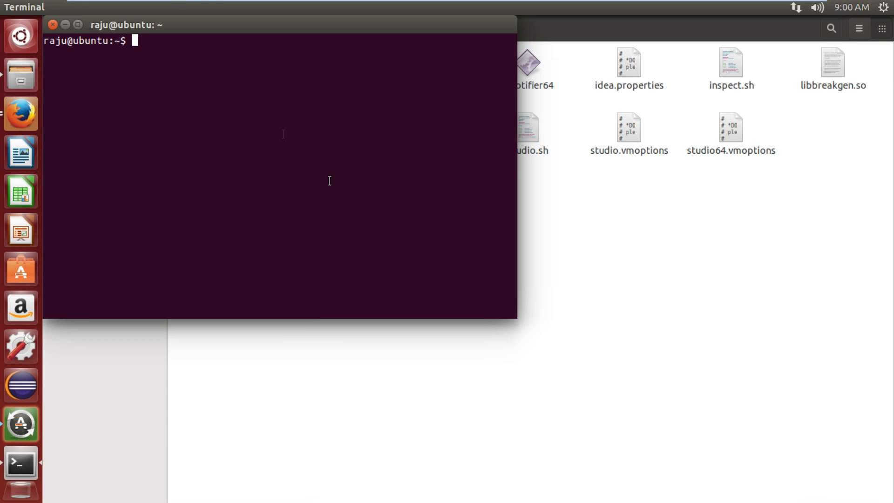
pyautogui.moveTo(222, 28); pyautogui.dragTo(508, 211)
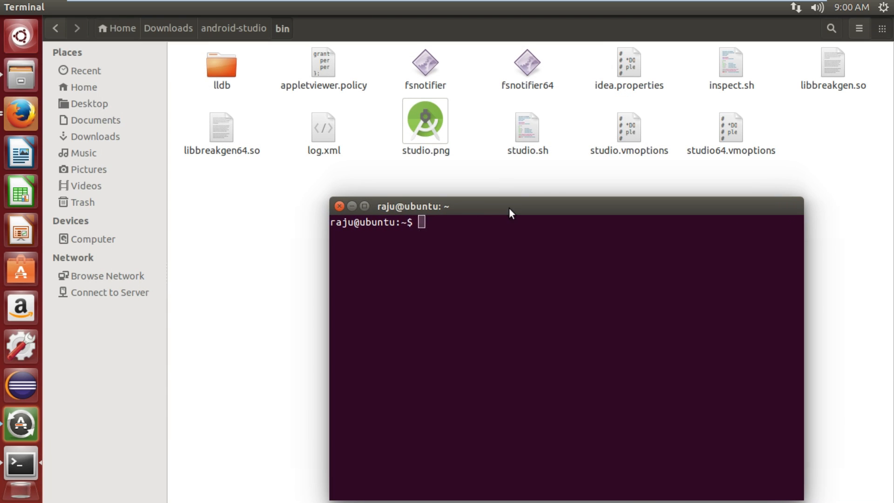
# Change the terminal's directory to Downloads/android-studio.
pyautogui.write('cd Downlo')
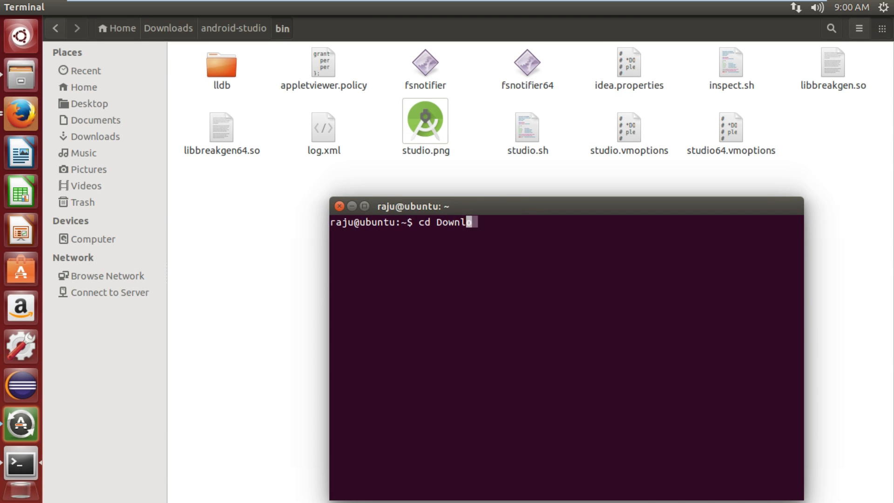
pyautogui.press('Tab')
pyautogui.press('Return')
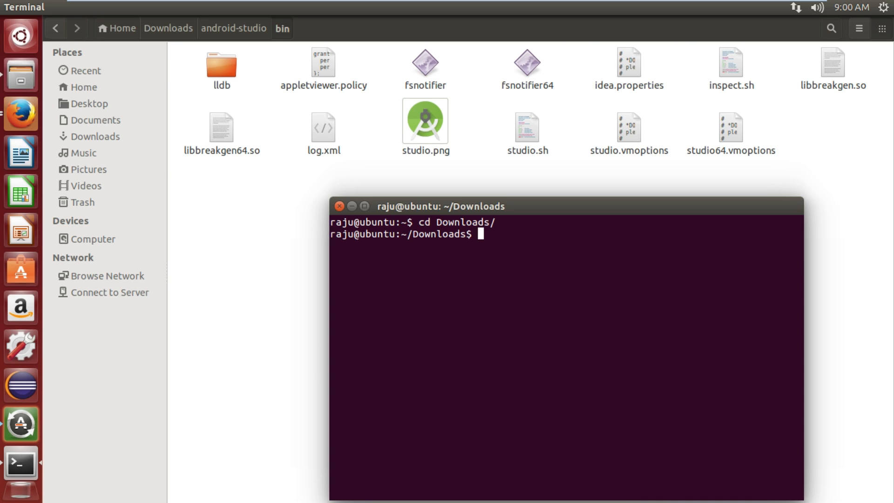
pyautogui.write('cd and')
pyautogui.press('Tab')
pyautogui.press('Return')
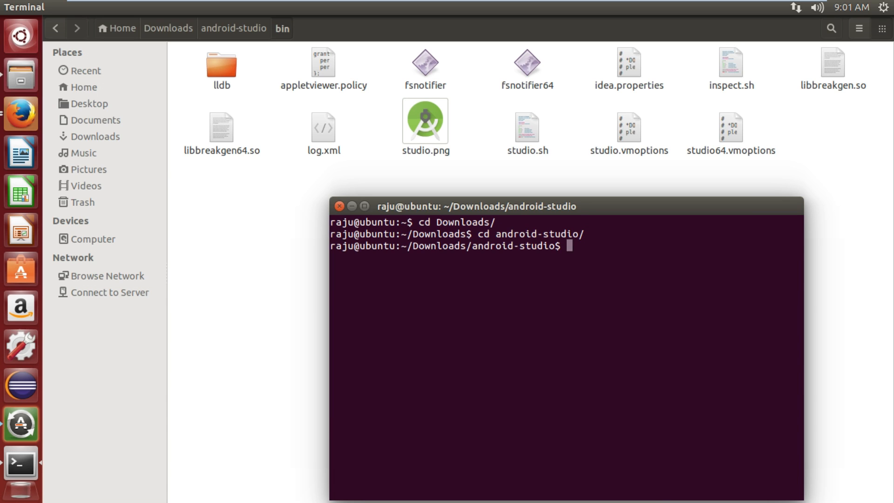
# List the android-studio folder contents and change into the bin directory.
pyautogui.write('ls')
pyautogui.press('Return')
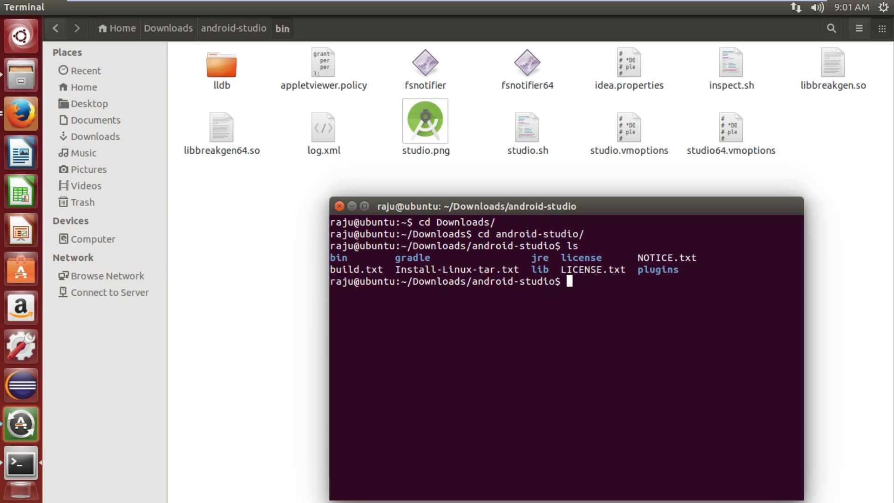
pyautogui.write('cd bin')
pyautogui.press('Return')
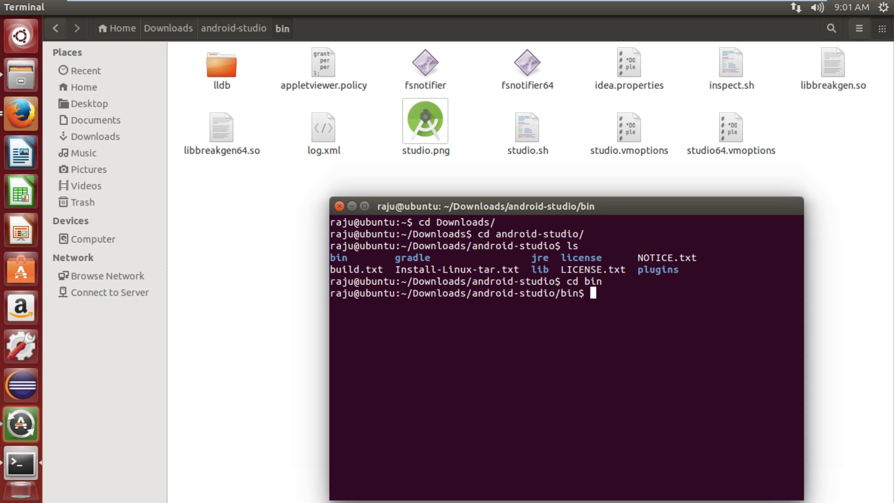
# Run sh studio.sh and choose not to import settings from a previous version of Studio.
pyautogui.write('sh studio.sh')
pyautogui.press('Return')
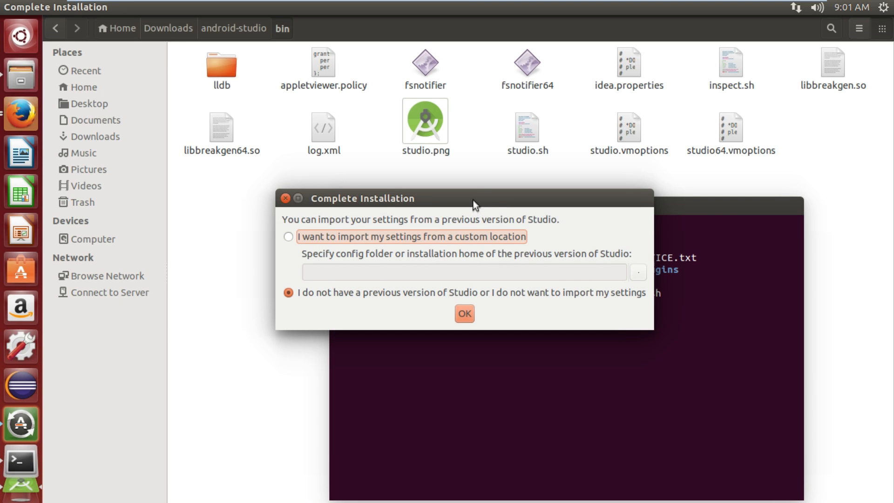
pyautogui.moveTo(472, 196); pyautogui.dragTo(468, 169)
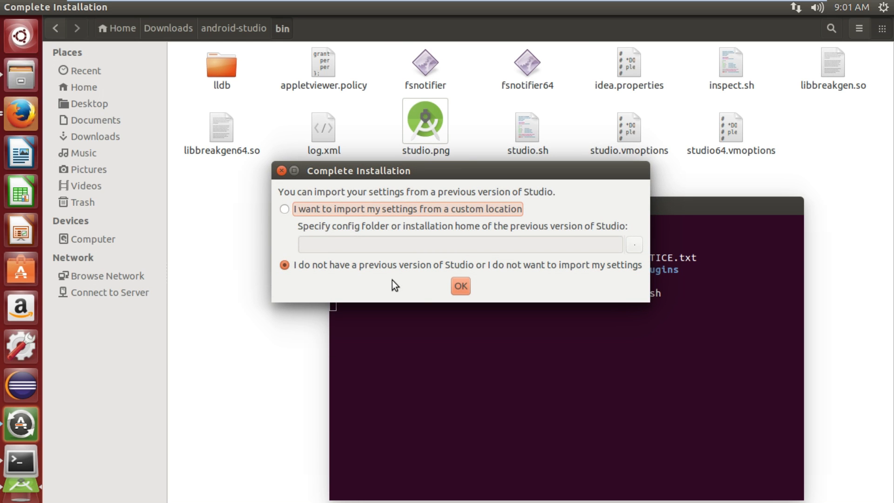
pyautogui.click(465, 286)
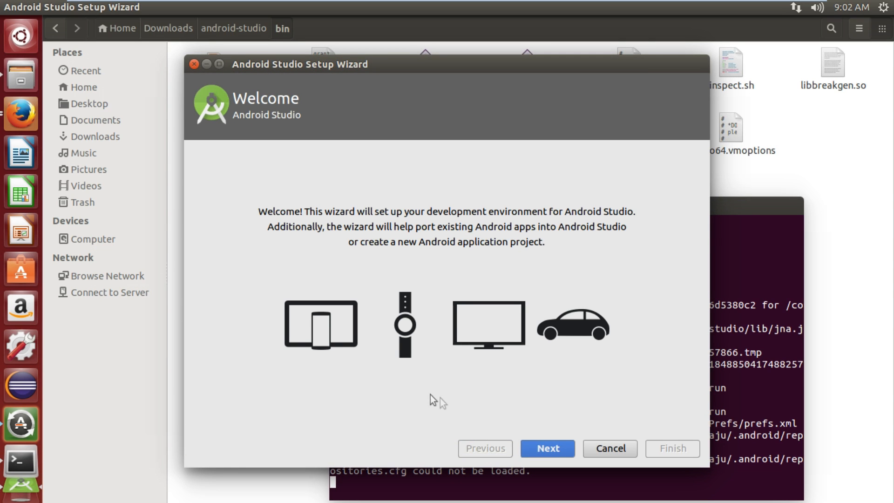
# Advance through the setup wizard with the Standard install type, reviewing the SDK components to download.
pyautogui.click(551, 445)
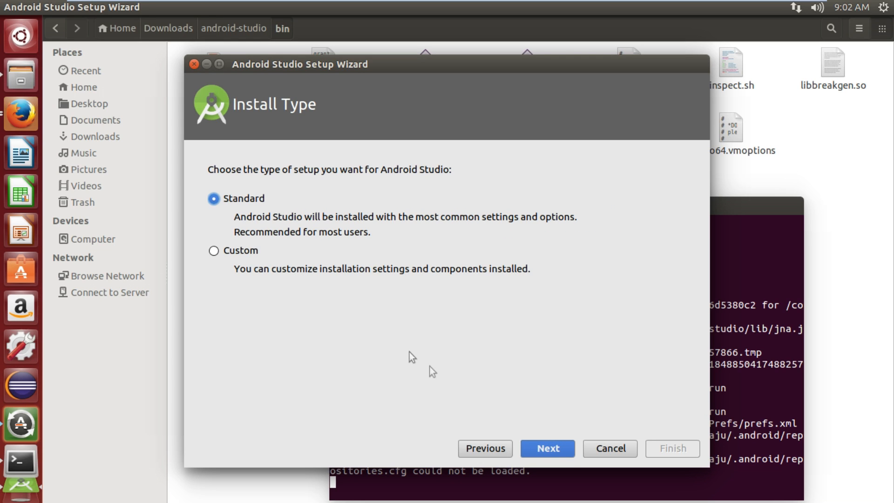
pyautogui.click(550, 448)
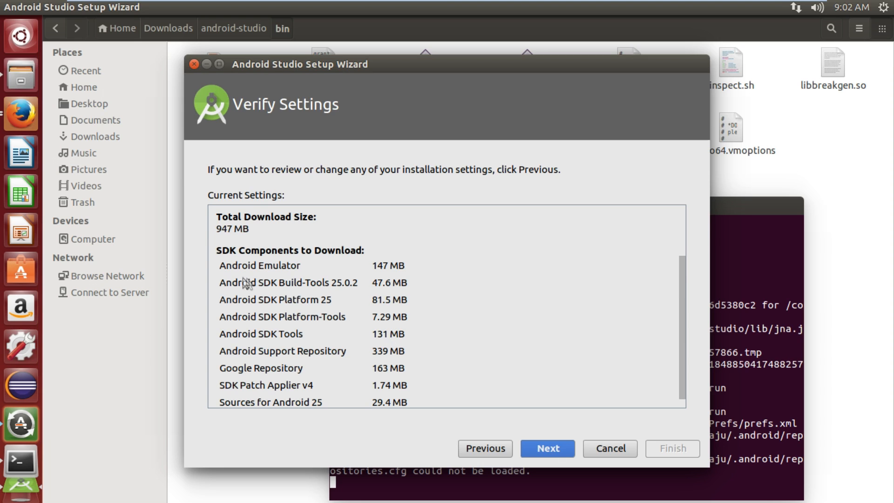
pyautogui.scroll(-1, 337, 269)
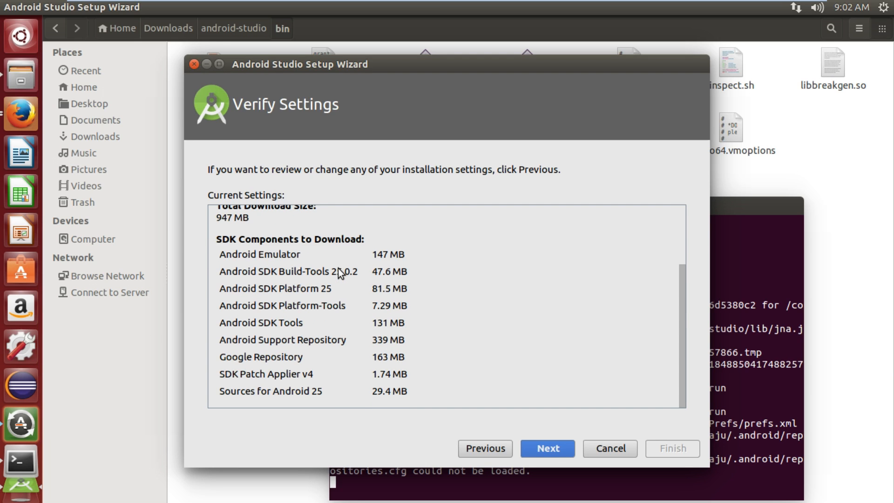
pyautogui.scroll(3, 309, 328)
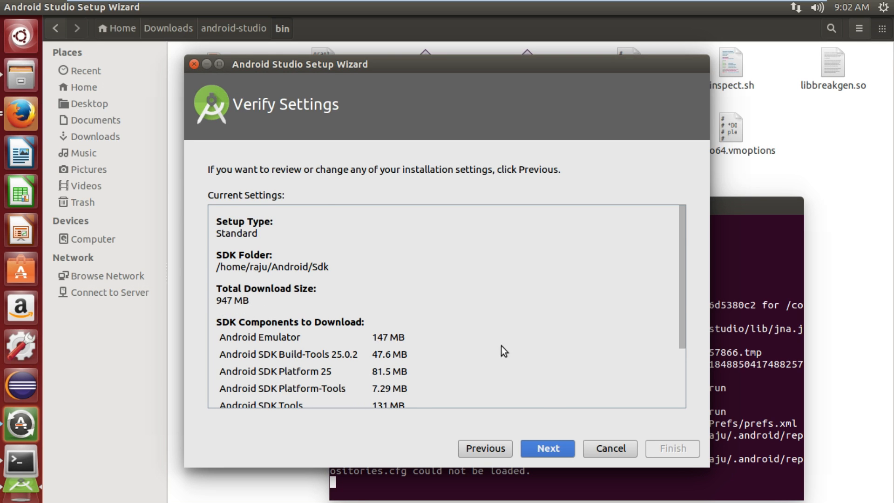
pyautogui.scroll(-5, 500, 345)
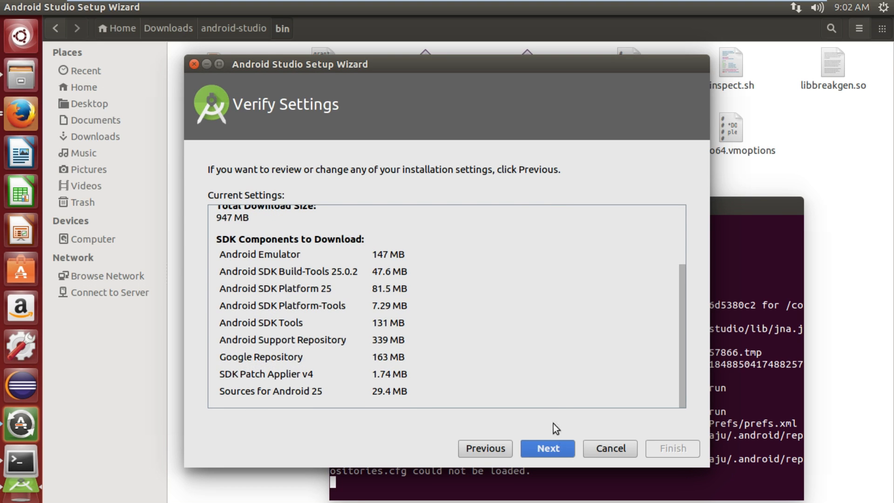
pyautogui.click(547, 448)
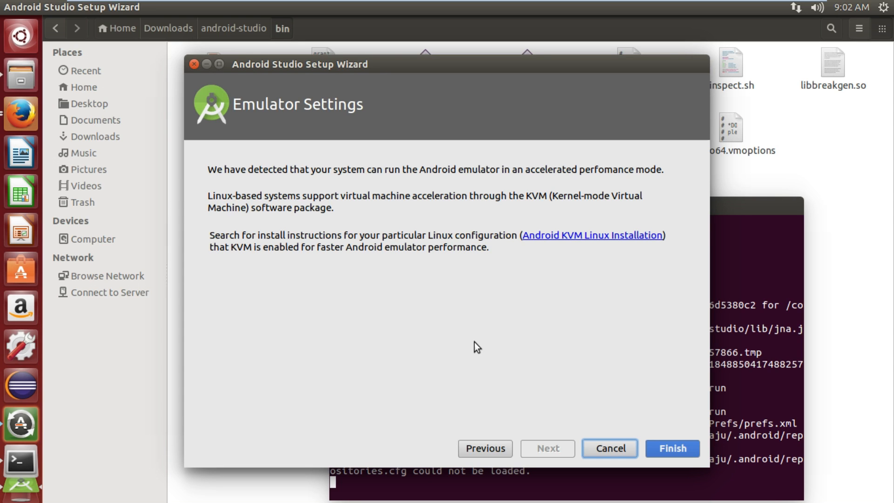
# Finish the wizard to start downloading components and show the download details.
pyautogui.click(685, 448)
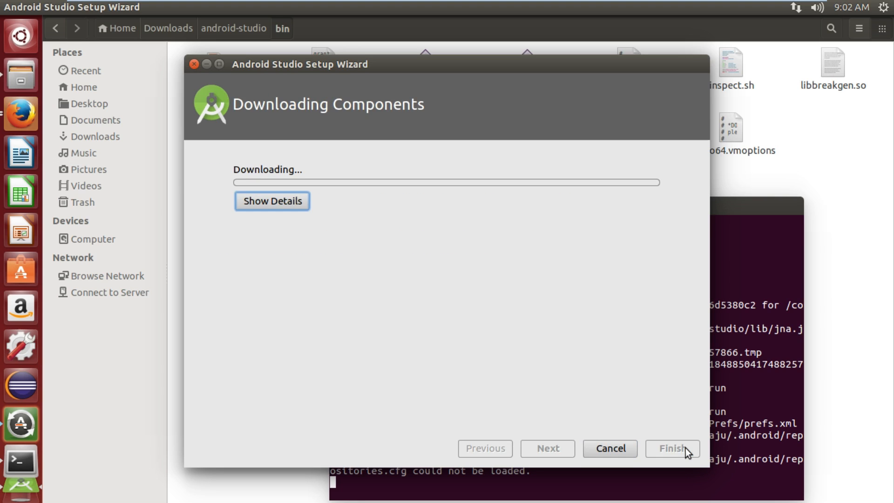
pyautogui.click(293, 206)
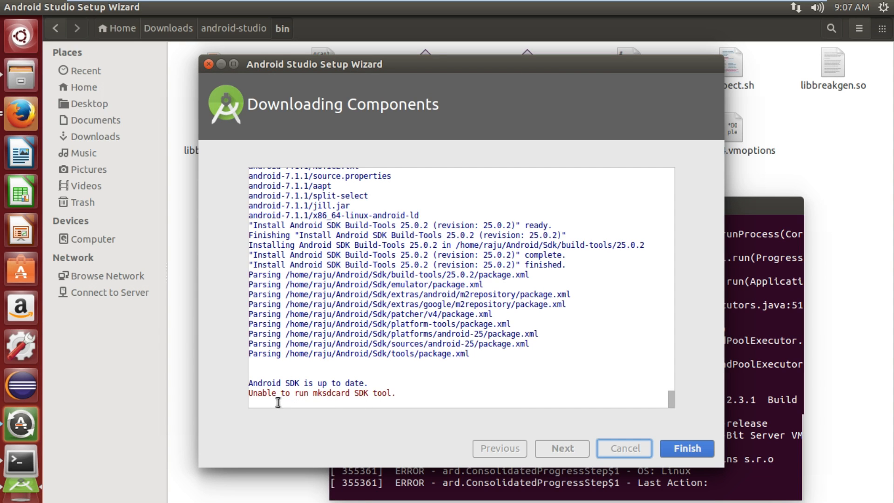
# Highlight the mksdcard SDK tool error line in the download log.
pyautogui.moveTo(251, 394); pyautogui.dragTo(395, 394)
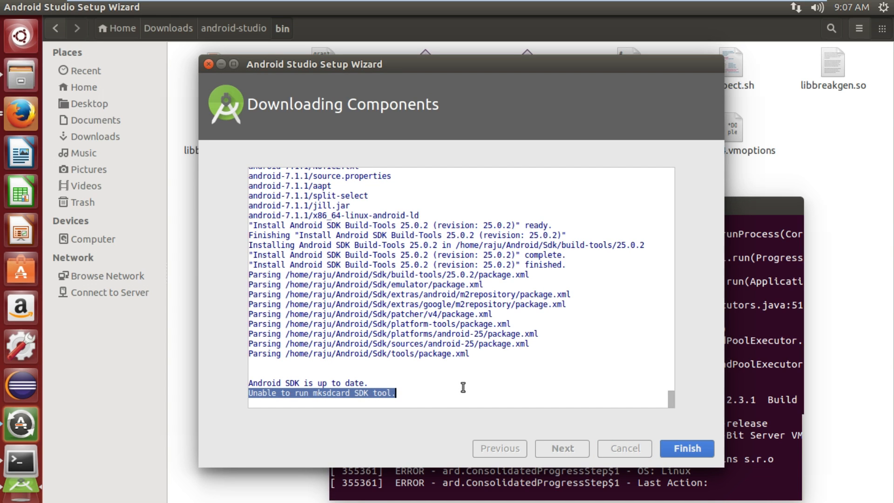
pyautogui.click(486, 383)
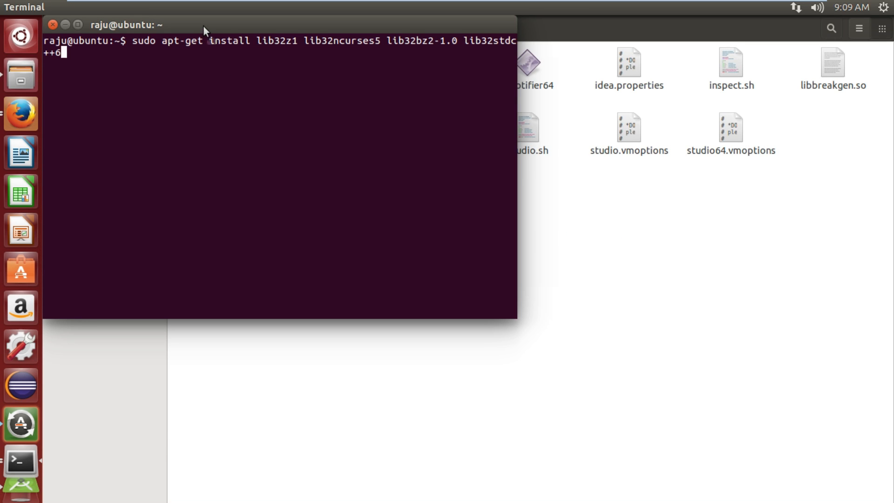
# Run sudo apt-get install lib32z1 lib32ncurses5 lib32bz2-1.0 lib32stdc++6 in the terminal.
pyautogui.moveTo(203, 26); pyautogui.dragTo(326, 173)
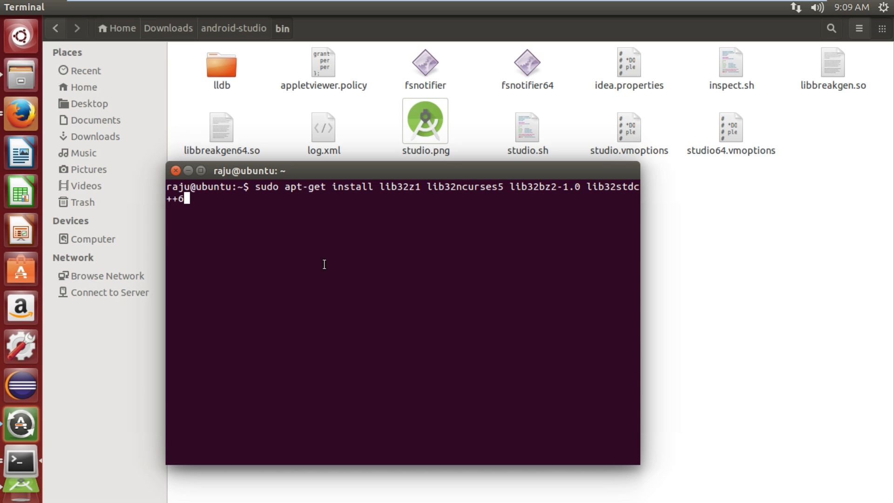
pyautogui.press('Return')
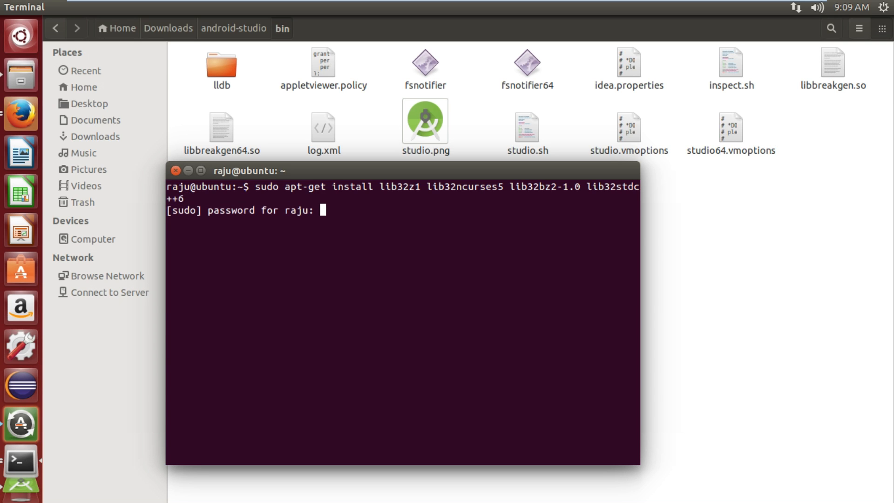
# Submit the sudo password and confirm installing the 32-bit library packages.
pyautogui.press('Return')
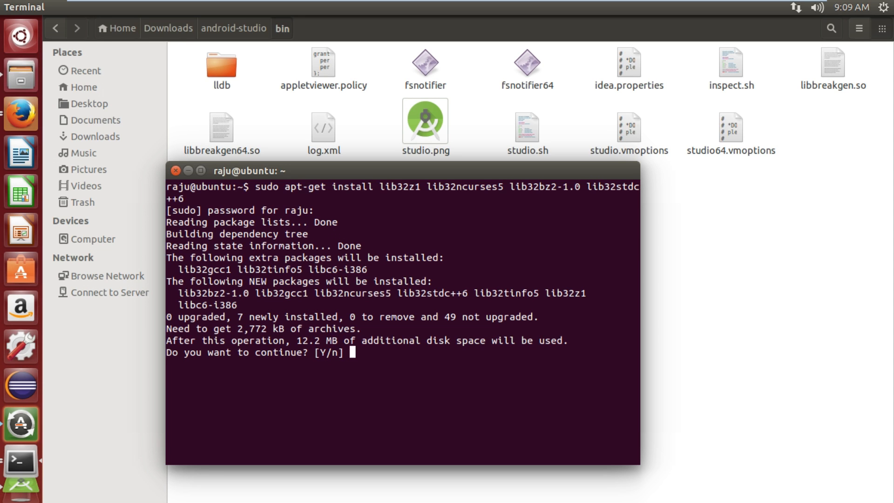
pyautogui.write('Y')
pyautogui.press('Return')
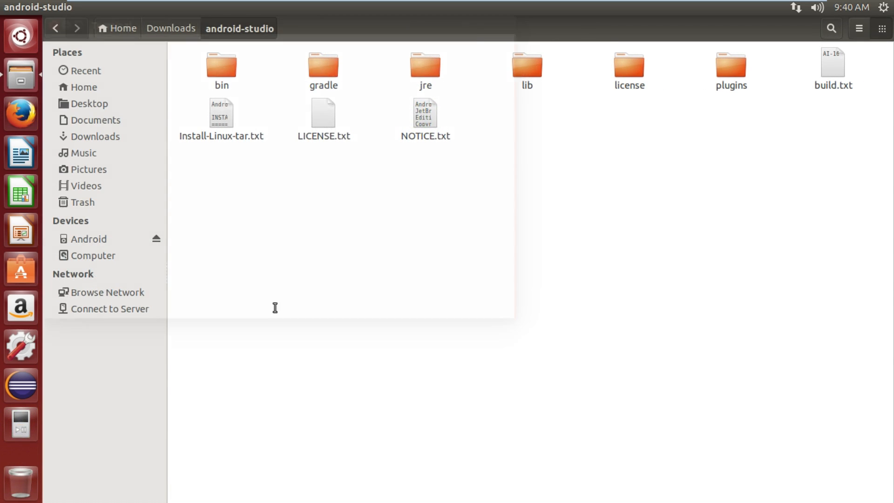
# Open a new terminal and change into the Downloads/android-studio/bin directory.
pyautogui.hotkey('ctrl', 'alt', 't')
pyautogui.write('cd Do')
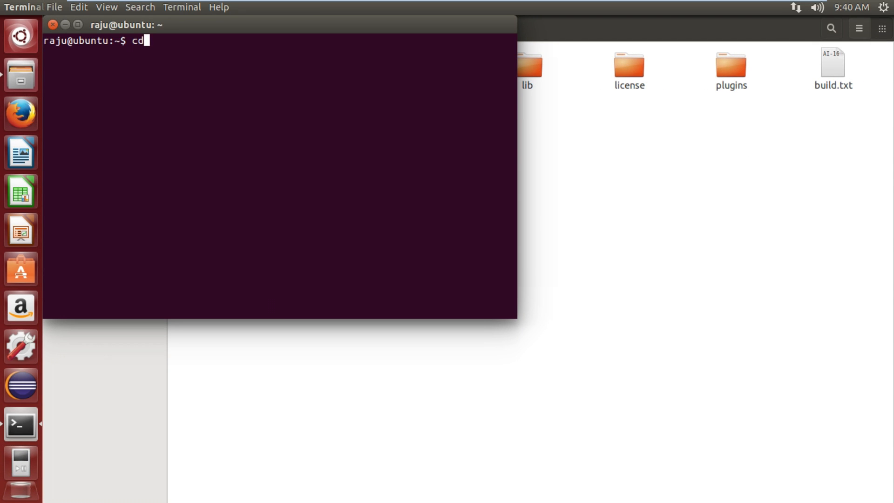
pyautogui.write('w')
pyautogui.press('Tab')
pyautogui.press('Return')
pyautogui.write('cd and')
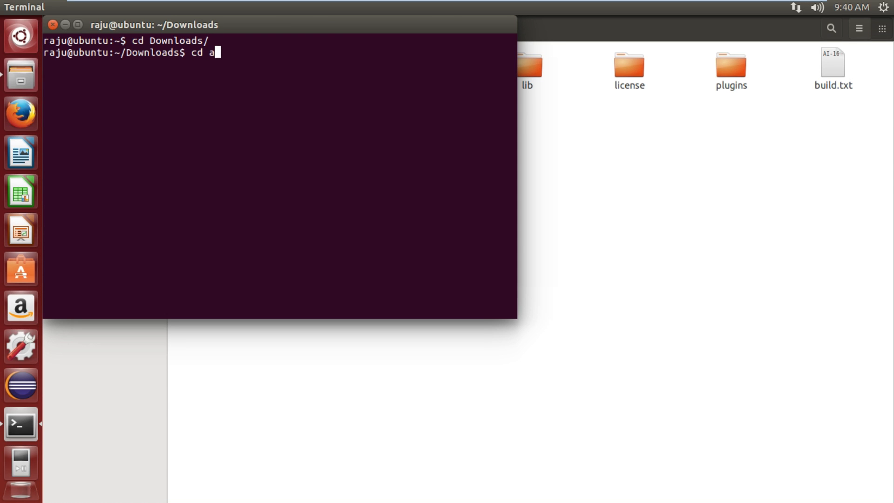
pyautogui.press('Tab')
pyautogui.press('Return')
pyautogui.write('cd b')
pyautogui.press('Tab')
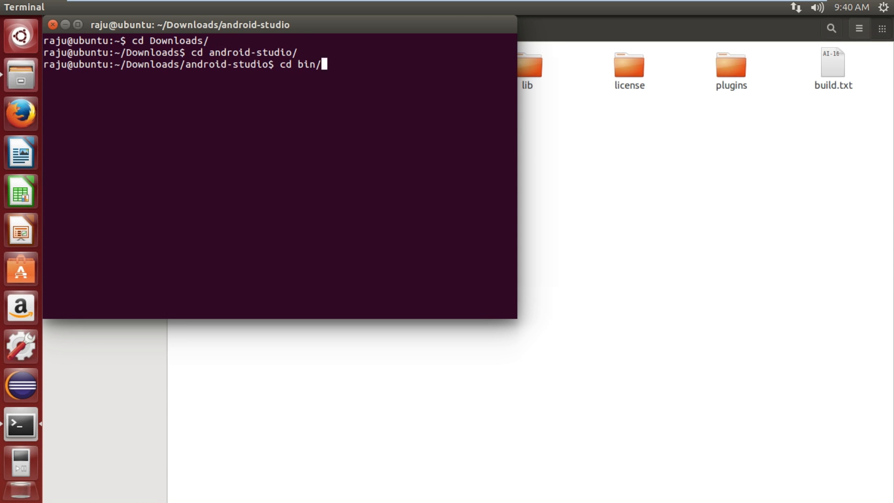
pyautogui.press('Return')
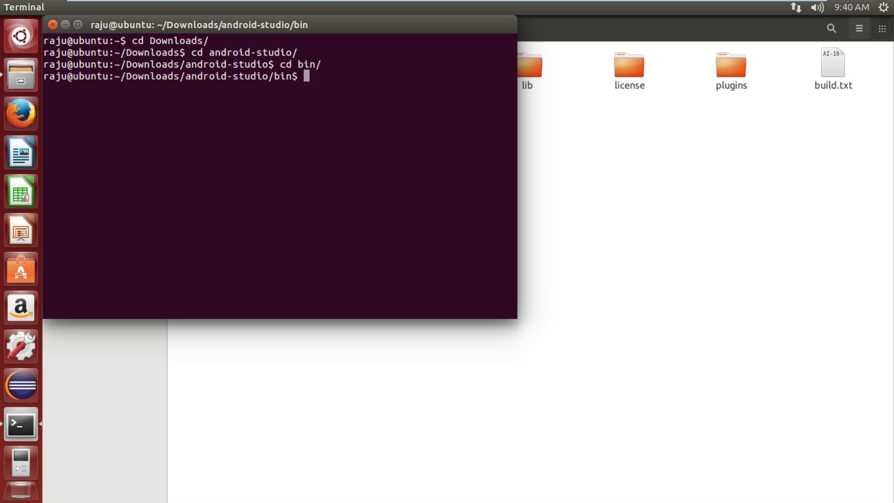
# Open the bin folder inside android-studio in the file manager.
pyautogui.click(731, 223)
pyautogui.click(233, 69)
pyautogui.doubleClick(233, 69)
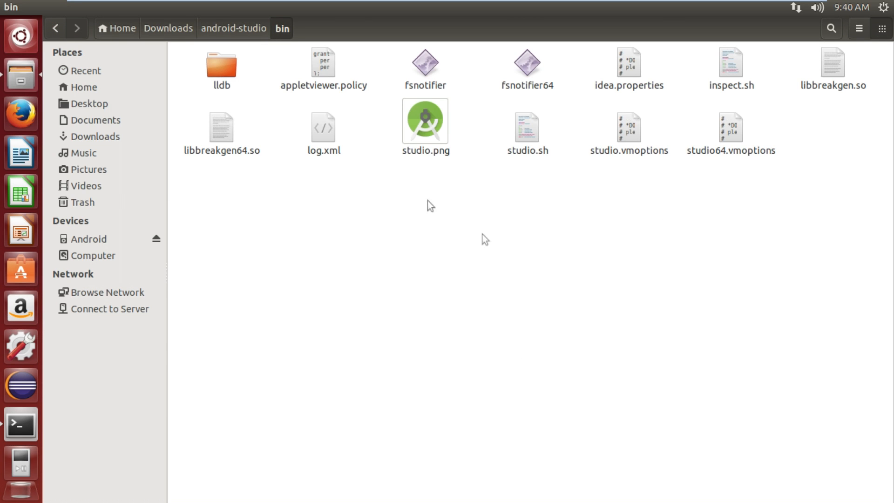
# Switch back to the terminal, move its window aside, and run sh studio.sh to launch the setup wizard.
pyautogui.hotkey('alt', 'Tab')
pyautogui.moveTo(284, 26); pyautogui.dragTo(547, 251)
pyautogui.write('sh studio.sh')
pyautogui.press('Return')
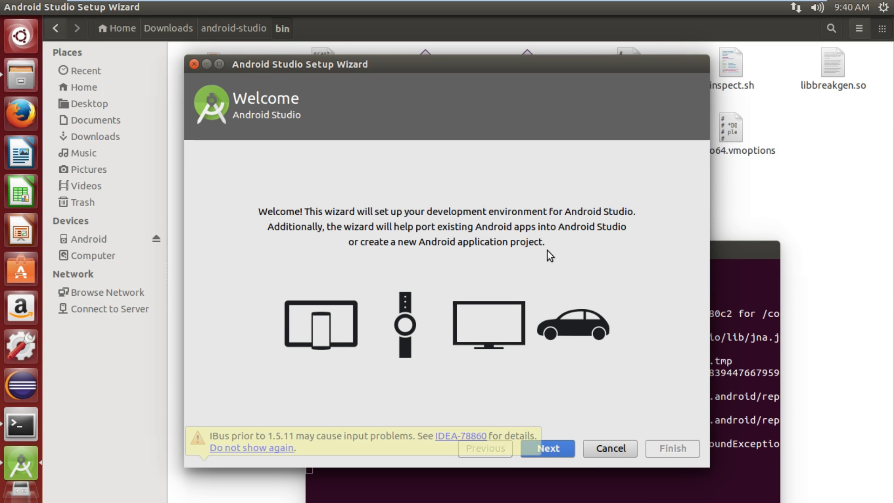
# Advance through the wizard's Welcome, Standard install type and Verify Settings pages, scrolling the SDK component list.
pyautogui.click(556, 446)
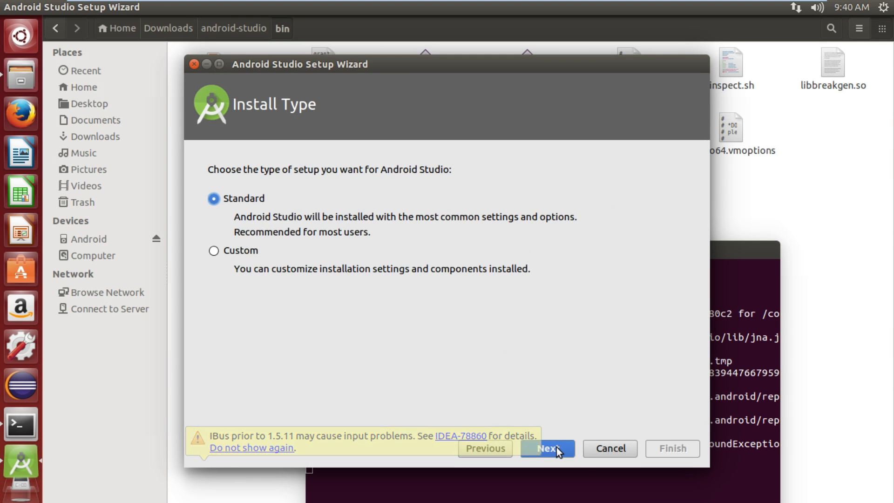
pyautogui.click(557, 447)
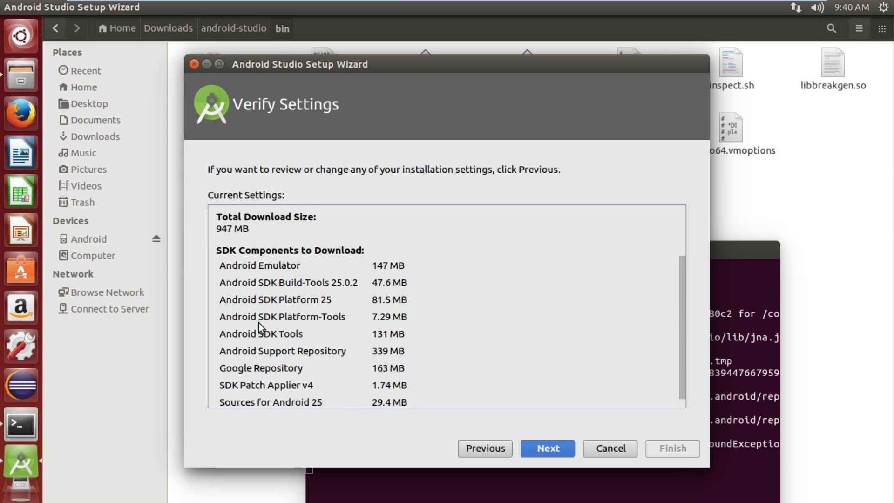
pyautogui.scroll(-1, 460, 354)
pyautogui.click(550, 447)
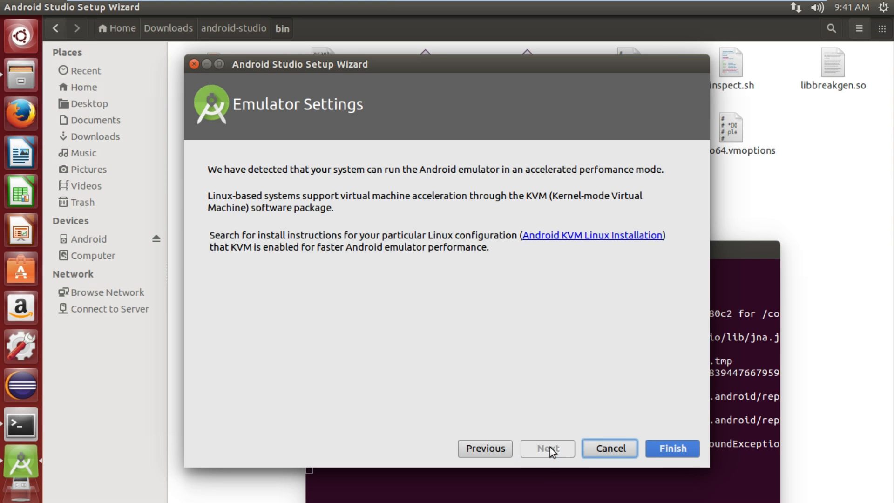
# Finish the emulator settings page to download the components, then finish the wizard to reach the Android Studio welcome screen.
pyautogui.click(669, 447)
pyautogui.click(288, 206)
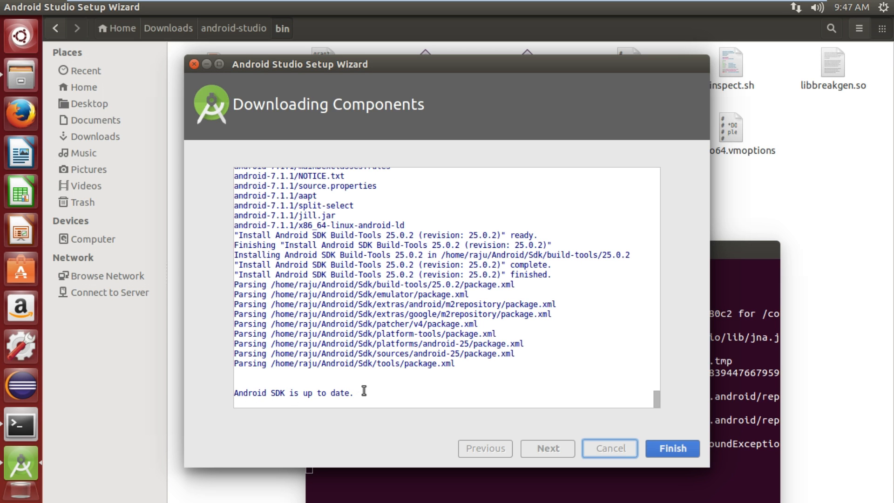
pyautogui.click(680, 448)
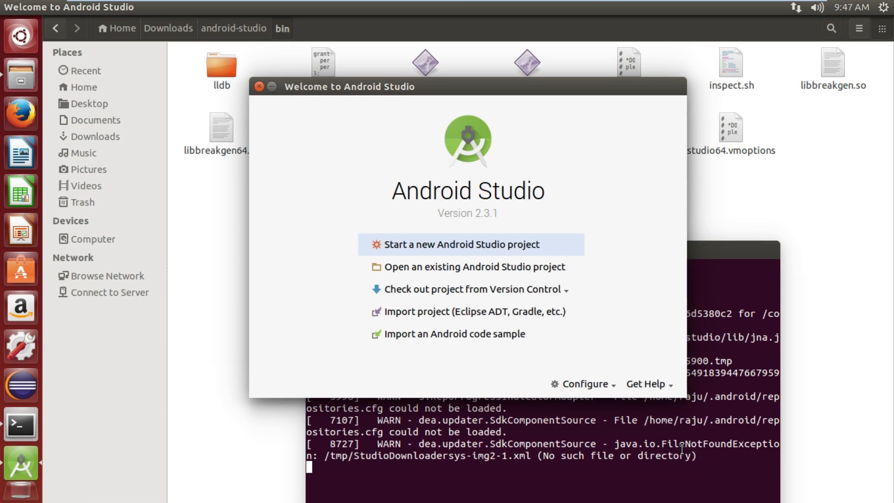